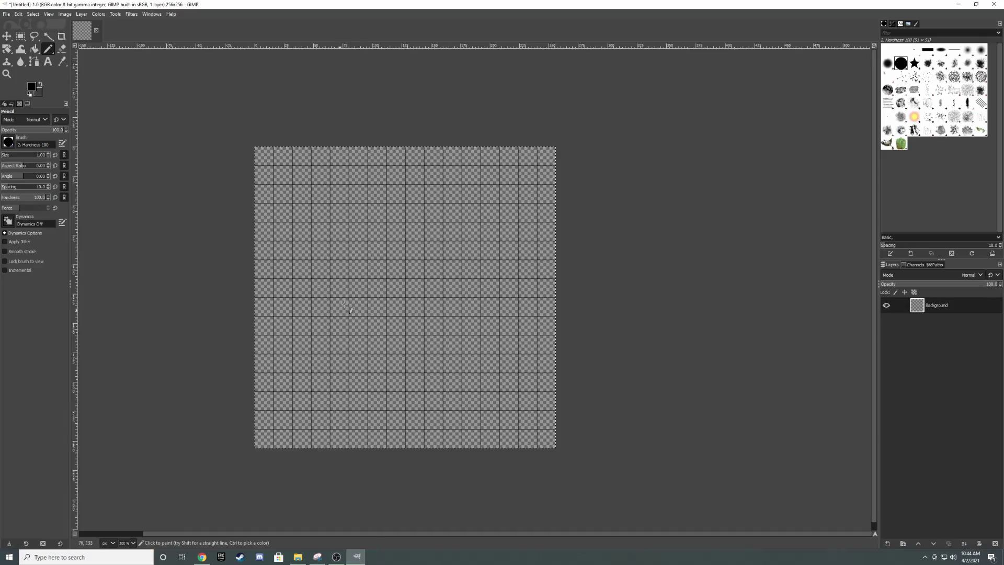
Paste the donkey photo and scale it down to fit the canvas
key("ctrl+v")
left_click(11, 53)
left_click(405, 297)
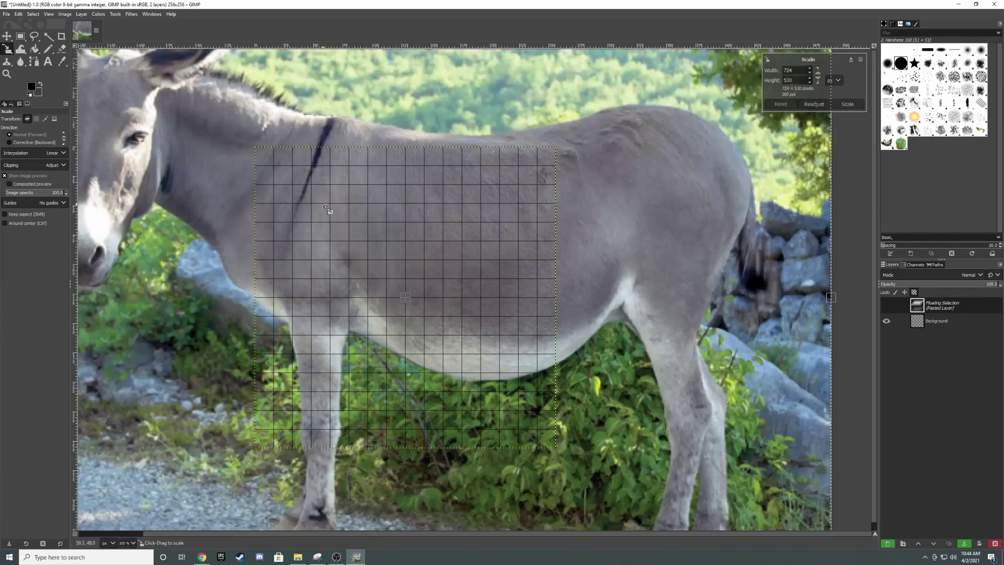
key("minus")
key("minus")
mouse_move(822, 519)
left_mouse_down()
mouse_move(453, 271)
mouse_move(649, 372)
left_mouse_up()
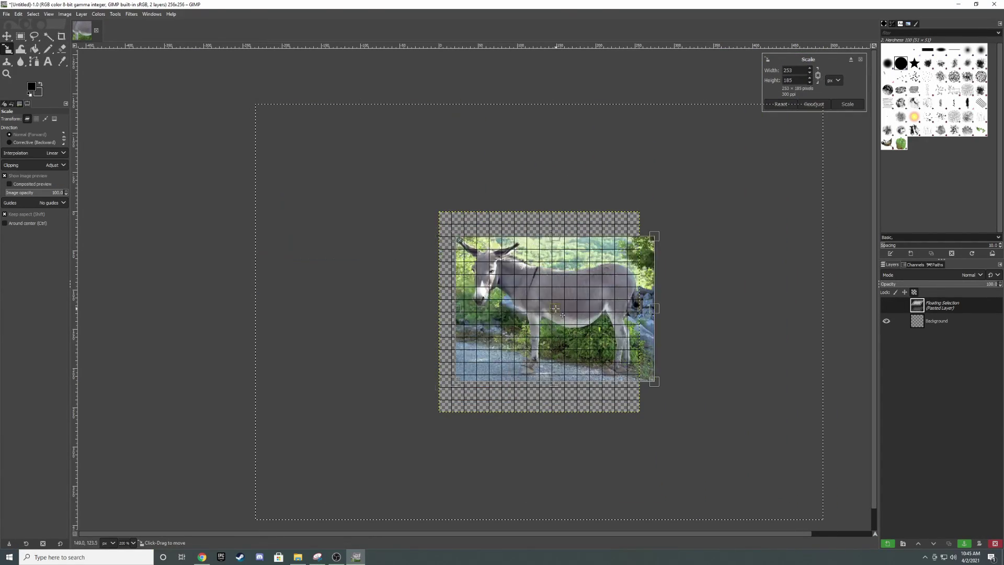
left_click(847, 104)
Anchor the photo as a new Reference layer and select the empty Layer 01
left_click(887, 545)
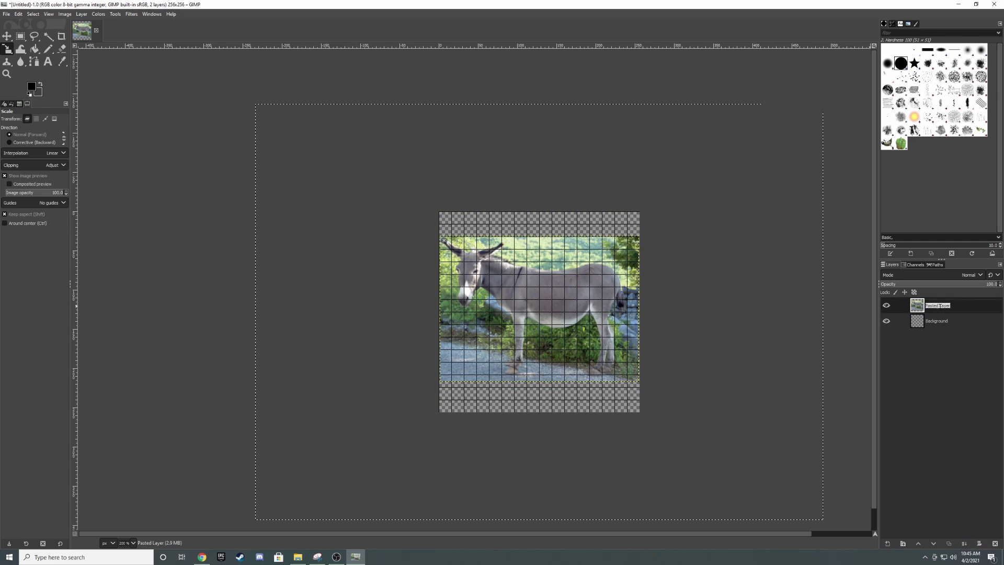
left_click(949, 325)
scroll(554, 285, "up", 3)
With the size-1 Pencil, move Layer 01 above the photo and outline the back and rump
left_click(48, 49)
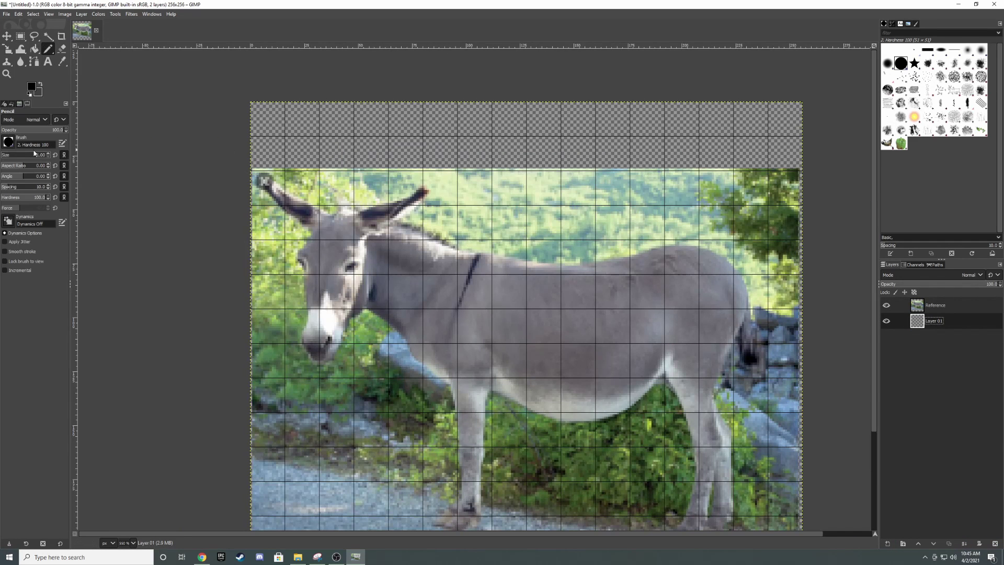
mouse_move(392, 224)
left_mouse_down()
mouse_move(459, 251)
mouse_move(575, 267)
left_mouse_up()
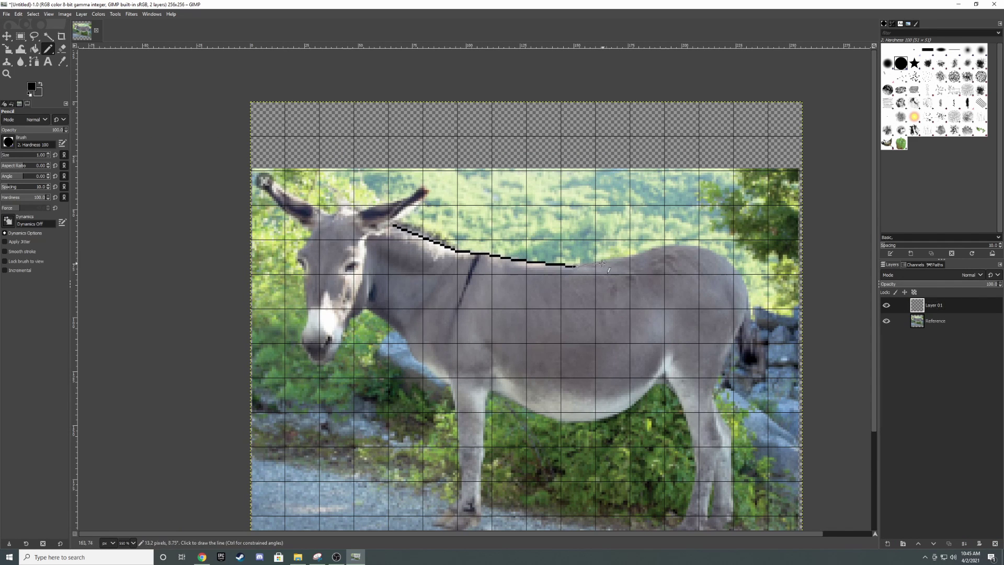
left_click_drag(680, 246, 738, 275)
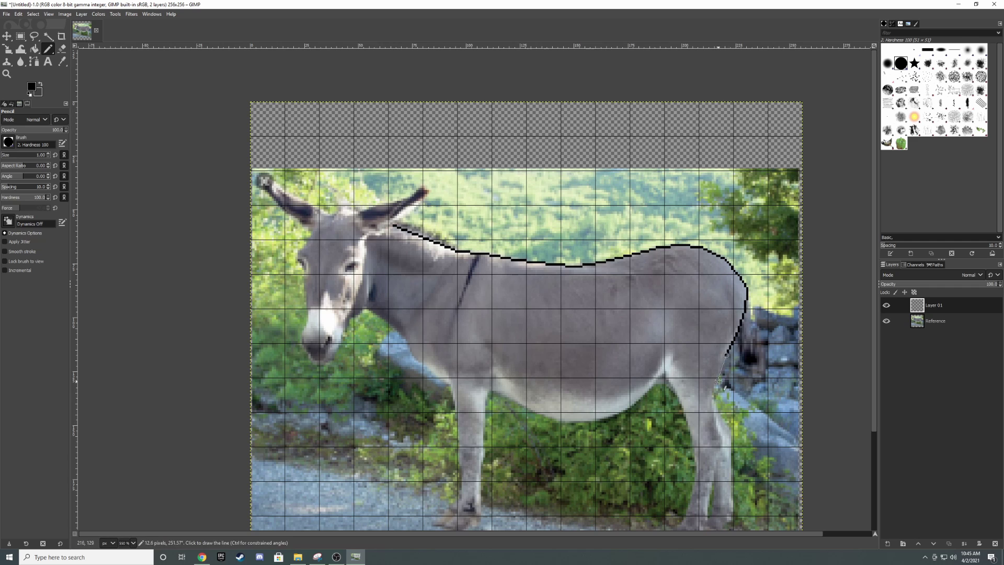
mouse_move(719, 380)
left_mouse_down()
mouse_move(722, 455)
mouse_move(704, 522)
left_mouse_up()
scroll(701, 470, "down", 5)
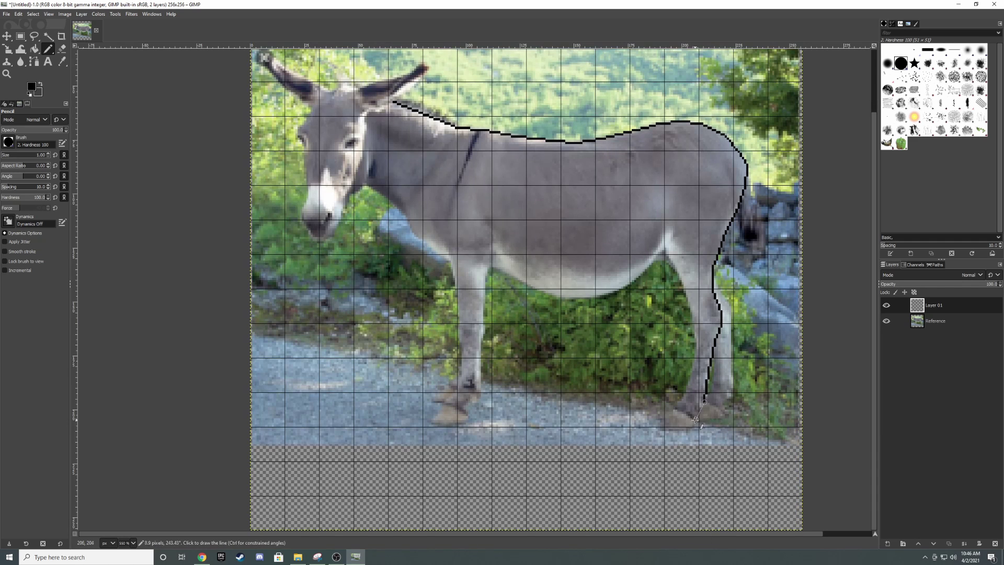
Trace the hind leg, belly, front leg and chest up the neck in black
left_click(659, 431, "shift")
left_click(695, 349, "shift")
left_click(654, 259, "shift")
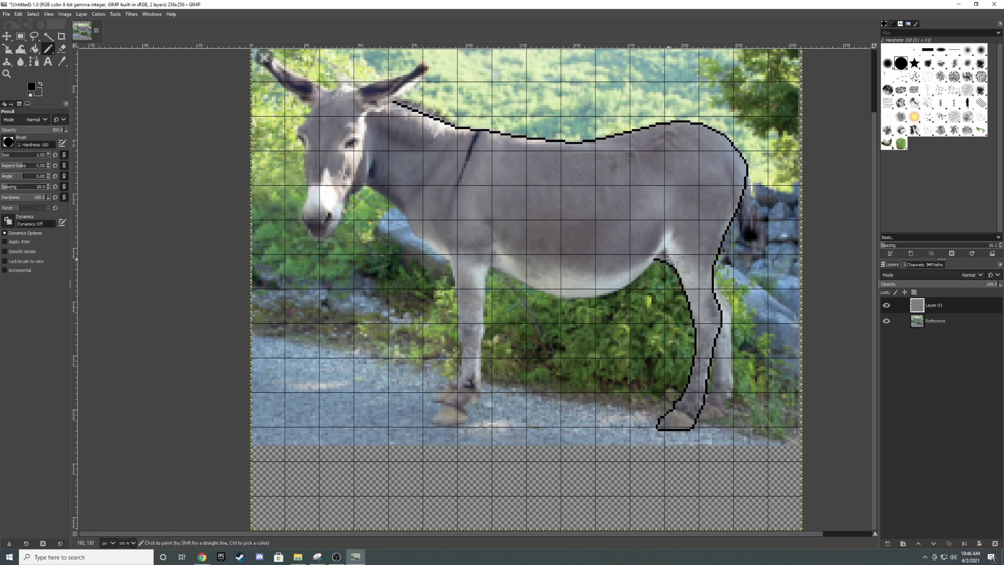
left_click(667, 242, "shift")
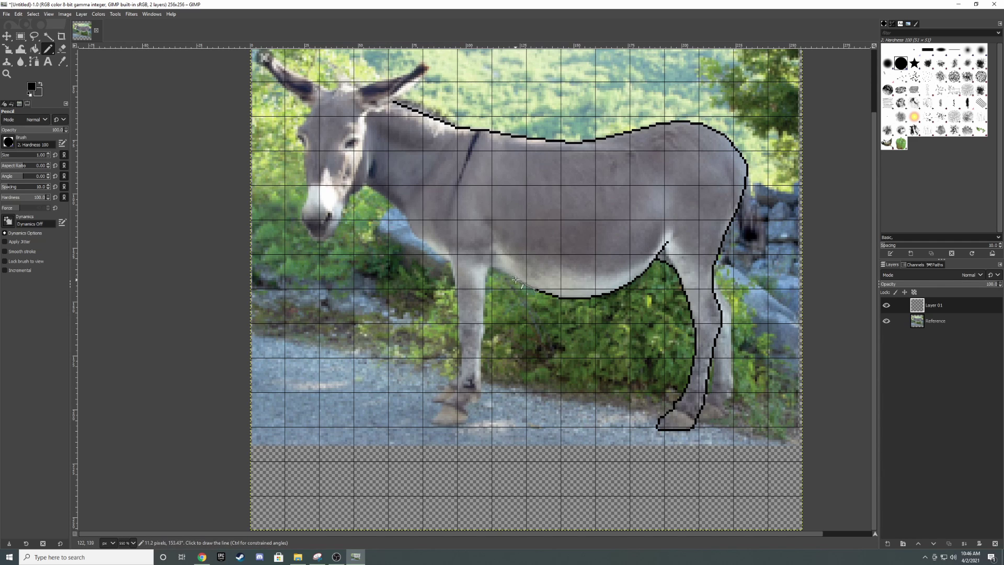
left_click(498, 273, "shift")
left_click(482, 335, "shift")
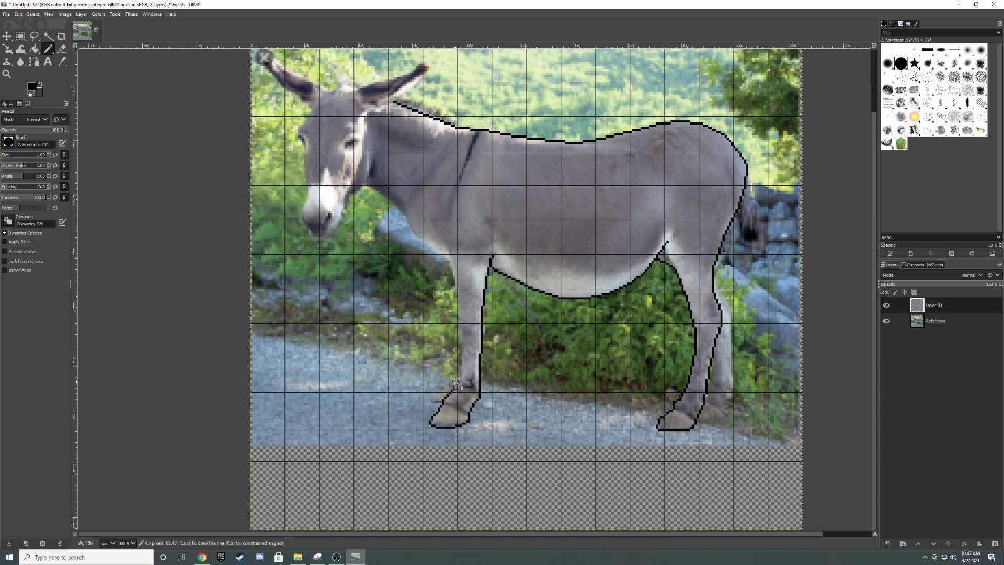
left_click(458, 334, "shift")
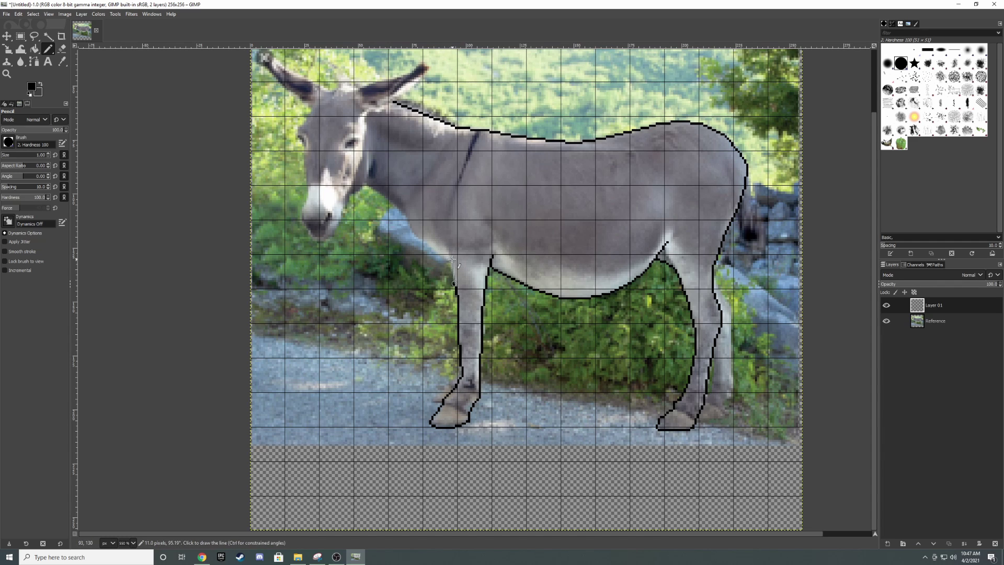
left_click_drag(425, 244, 369, 183)
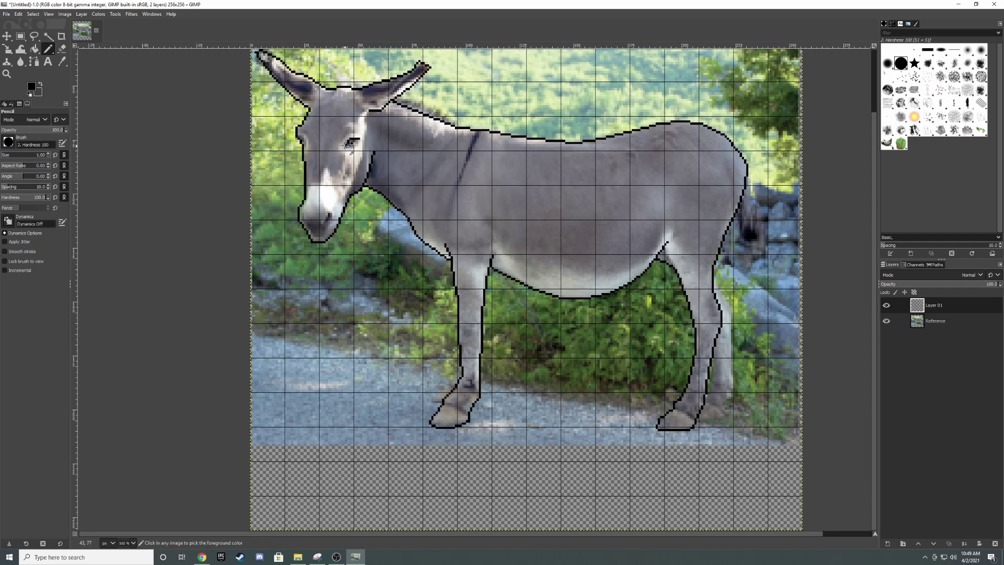
Fill the donkey's eye with black and add black pixels around the nose
scroll(350, 149, "up", 6)
mouse_move(385, 131)
left_mouse_down()
mouse_move(404, 112)
mouse_move(356, 100)
mouse_move(371, 113)
left_mouse_up()
scroll(366, 115, "left", 5)
scroll(366, 112, "down", 7)
scroll(366, 157, "down", 2)
scroll(397, 199, "up", 3)
scroll(409, 208, "up", 2)
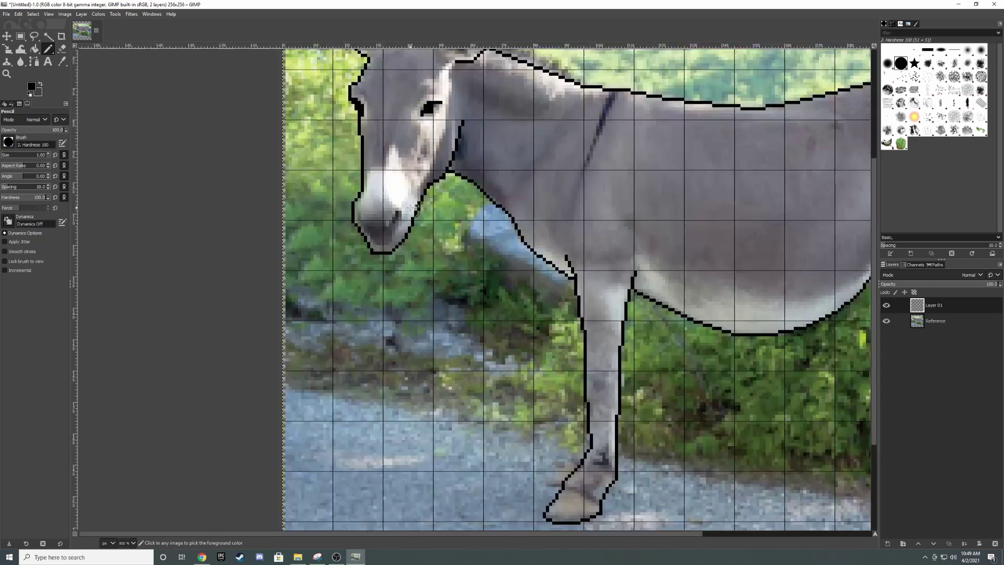
scroll(410, 208, "up", 3)
left_click_drag(369, 217, 387, 233)
scroll(376, 225, "down", 4)
scroll(455, 171, "up", 5)
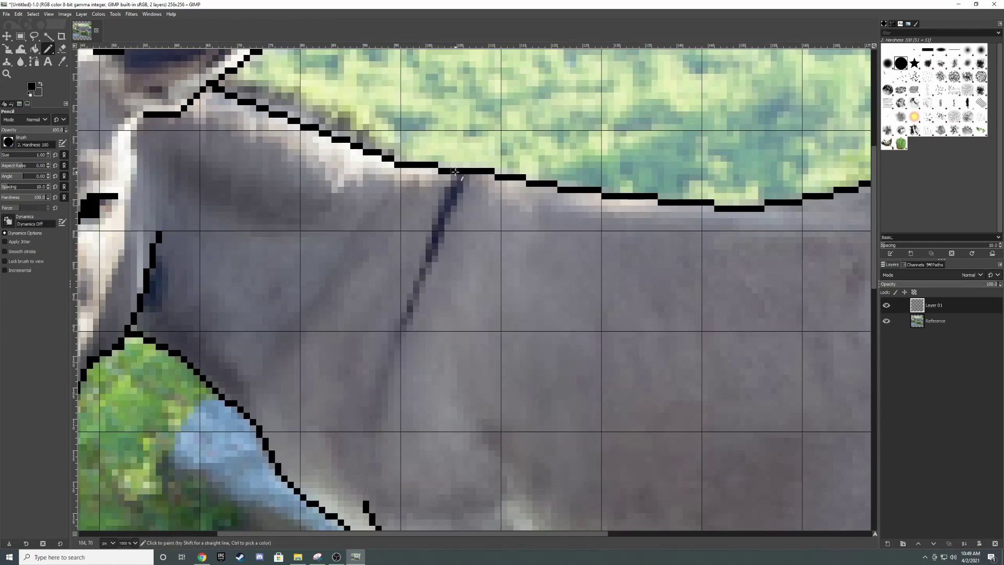
Draw a thick black shoulder-stripe line across the withers
left_click_drag(460, 184, 405, 314)
scroll(405, 314, "down", 5)
scroll(424, 261, "up", 7)
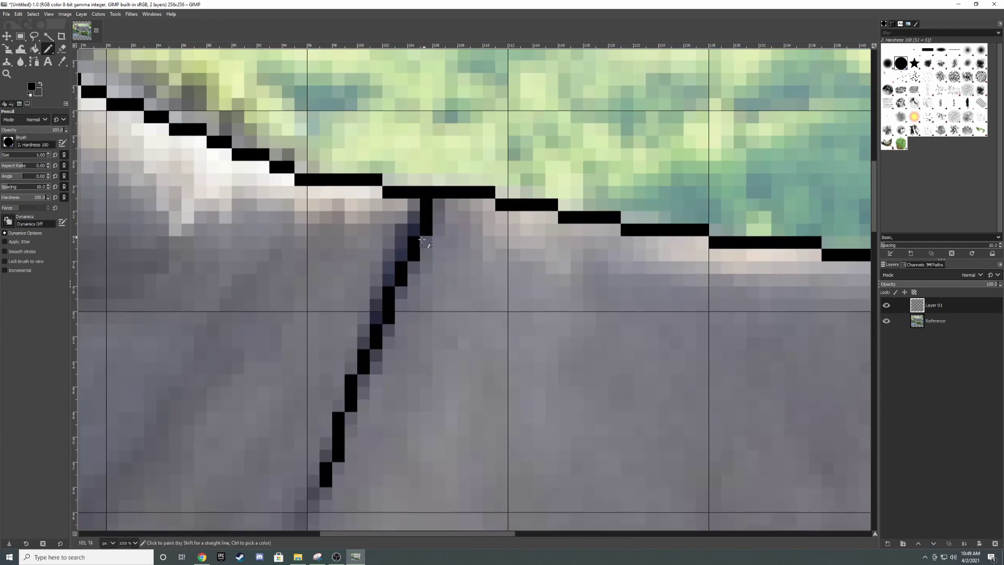
left_click_drag(419, 207, 425, 277)
scroll(425, 277, "down", 4)
scroll(326, 127, "up", 3)
key("shift+e")
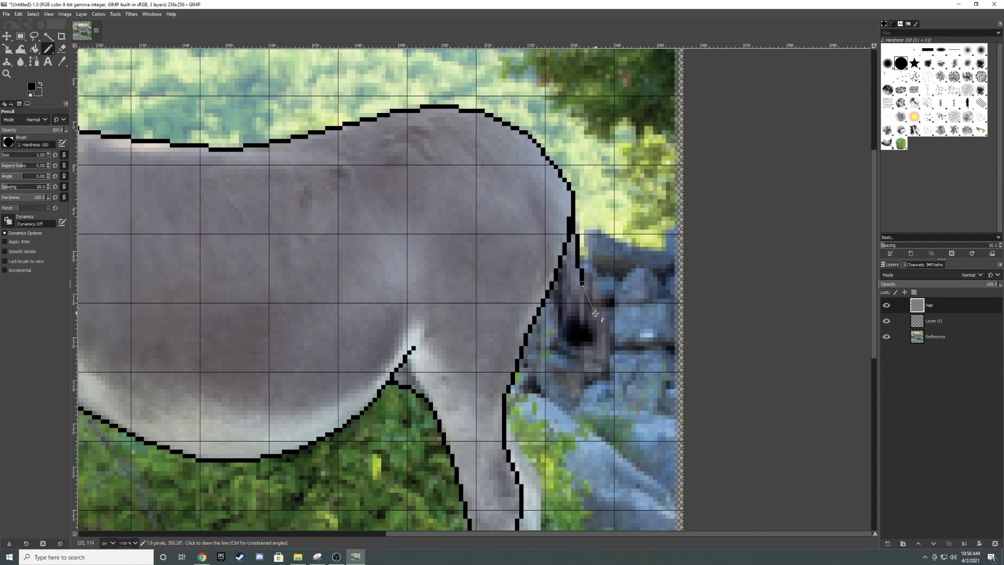
Outline the dark tail tuft and the ear's lower edge on the Hair layer
left_click_drag(594, 312, 549, 300)
key("shift+ctrl+j")
scroll(427, 286, "up", 5)
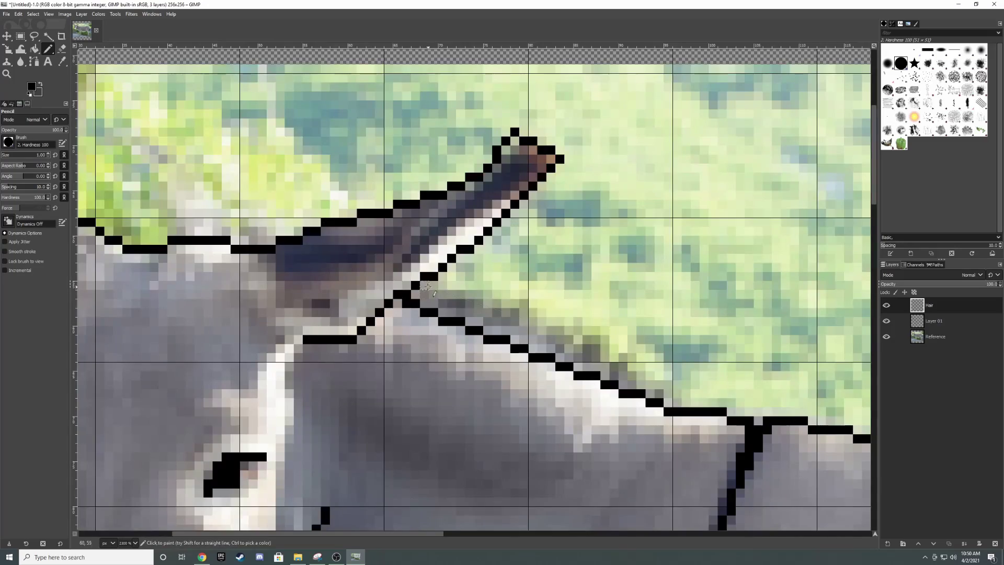
left_click_drag(427, 286, 674, 400)
scroll(489, 314, "down", 1)
Draw a straight mane line between the ears, then return to Layer 01
left_click(409, 278, "shift")
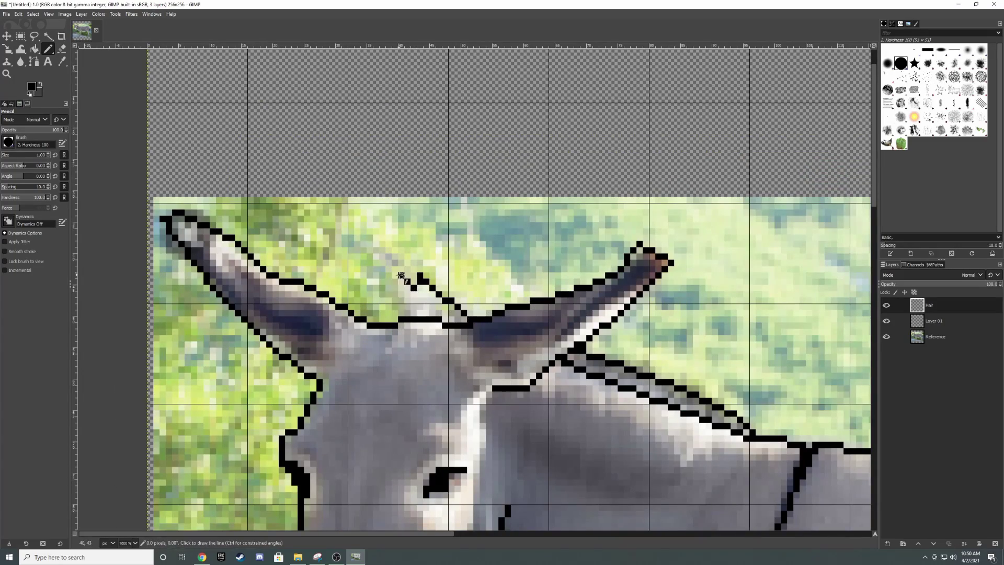
left_click(407, 318, "shift")
key("shift+ctrl+j")
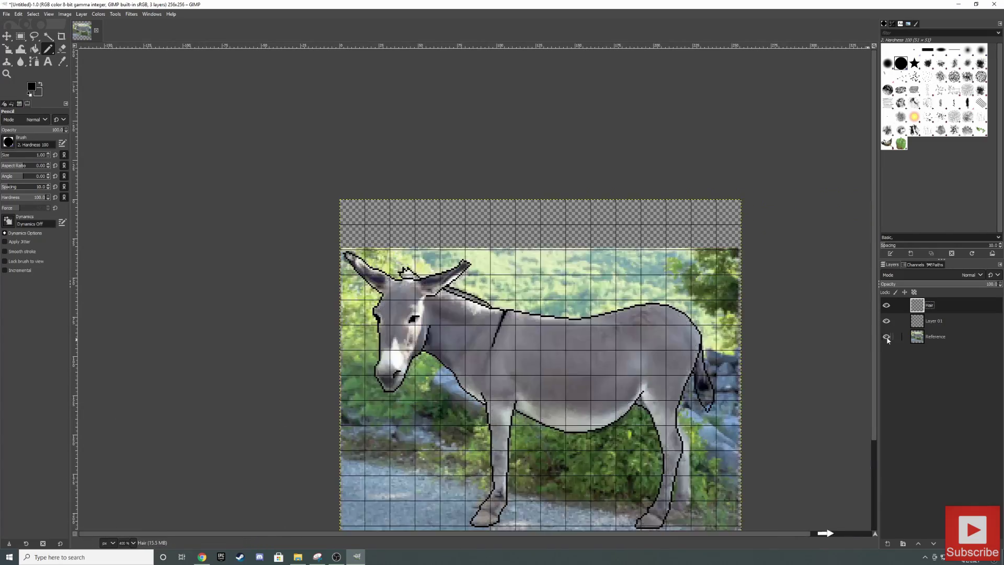
scroll(377, 295, "up", 7)
scroll(377, 295, "down", 4)
scroll(680, 298, "up", 2)
key("shift+ctrl+j")
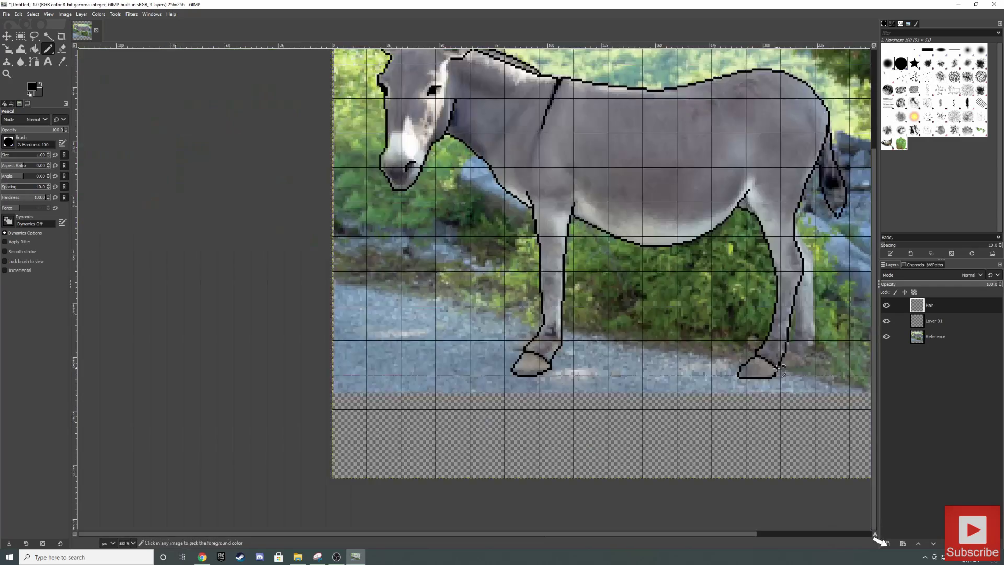
scroll(723, 241, "up", 3)
scroll(723, 241, "down", 2)
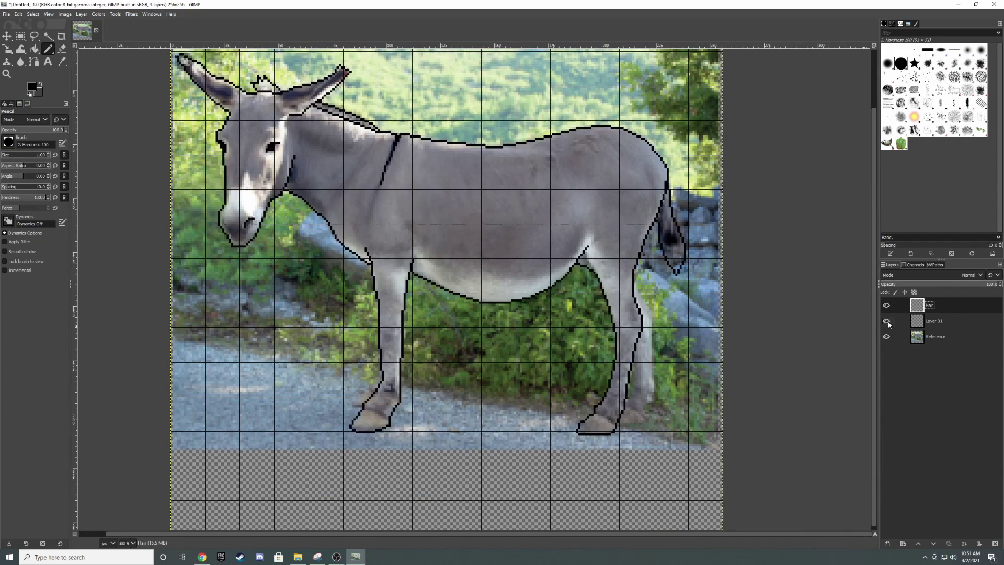
key("Page_Down")
scroll(606, 227, "up", 4)
Outline the right leg's edge down to its hoof, including the hoof's top edge
left_click(606, 227)
left_click(669, 345, "shift")
scroll(669, 345, "down", 3)
left_click(670, 387, "shift")
left_click(678, 439, "shift")
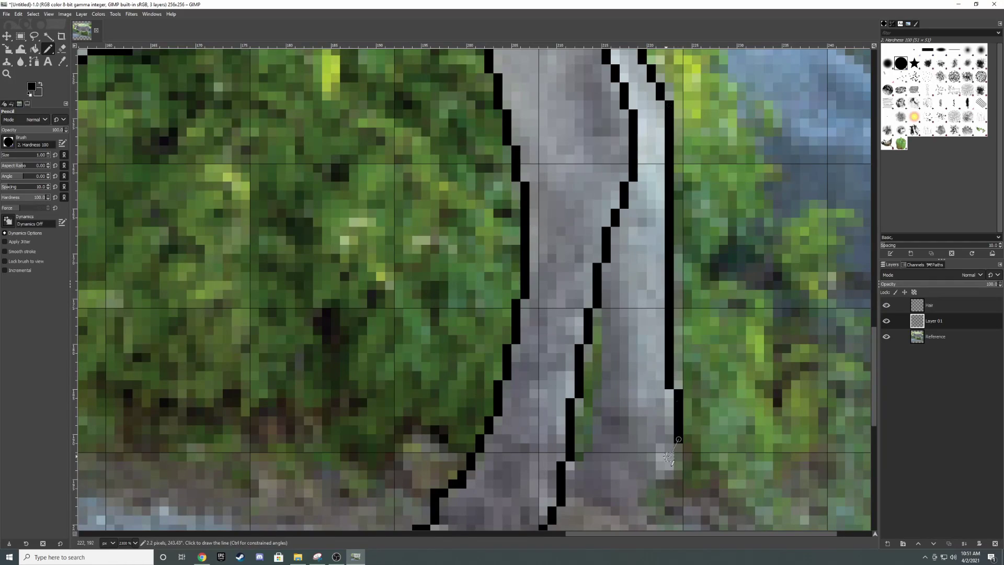
left_click(660, 483, "shift")
left_click(567, 505, "shift")
left_click(581, 413, "shift")
left_click(606, 371, "shift")
scroll(606, 372, "down", 3)
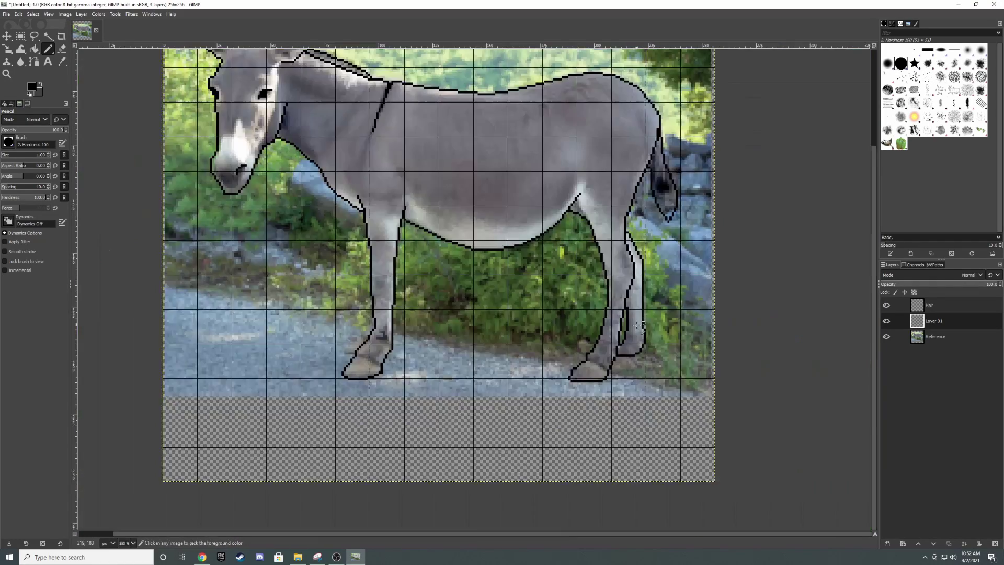
scroll(630, 337, "up", 3)
left_click(630, 336, "shift")
left_click(667, 341, "shift")
scroll(538, 397, "down", 4)
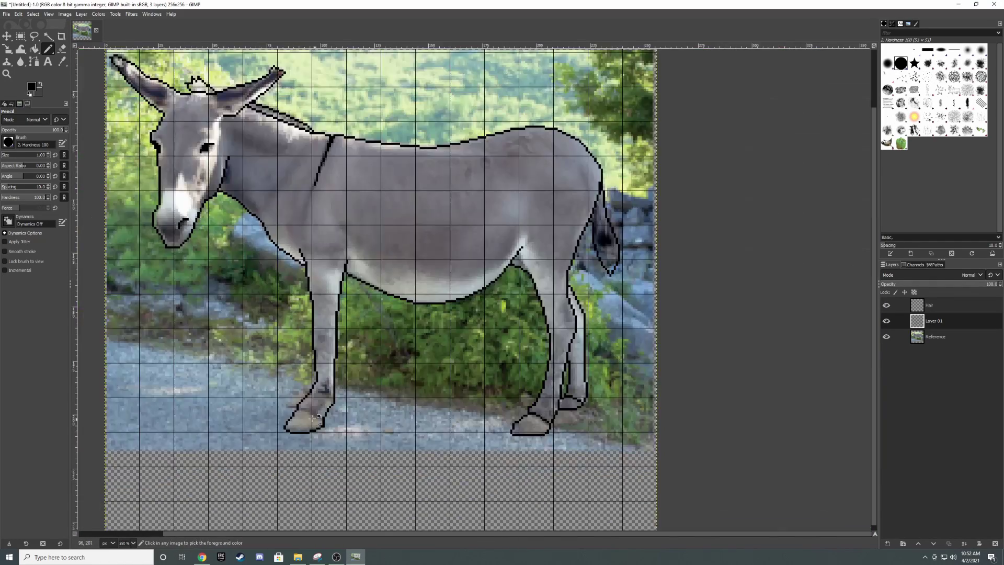
scroll(366, 388, "up", 6)
Outline the other hoof and the left leg edge above it
left_click(366, 388, "shift")
left_click(423, 428, "shift")
scroll(423, 428, "down", 1)
left_click(332, 410, "shift")
left_click(410, 319, "shift")
left_click(444, 300, "shift")
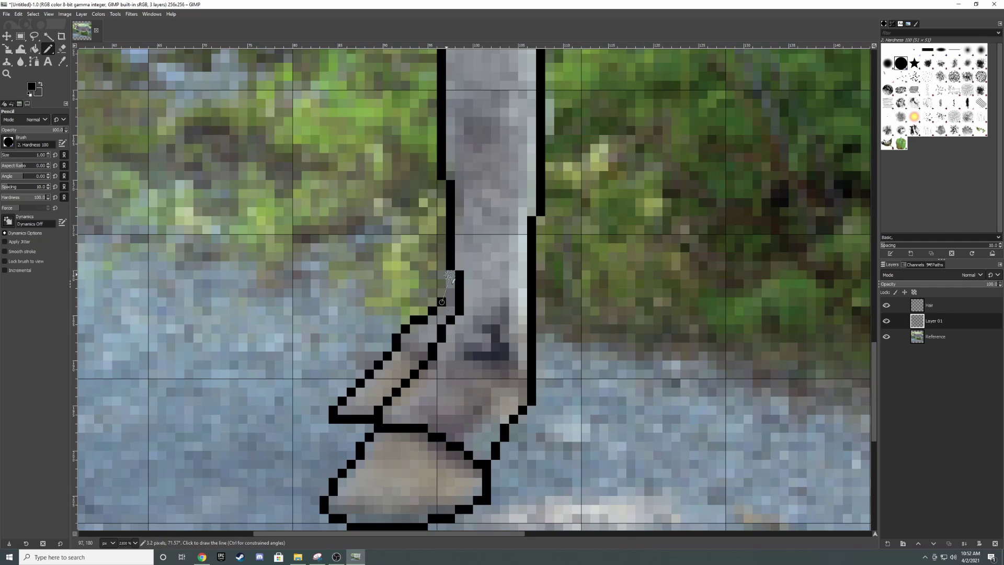
left_click(447, 269, "shift")
scroll(415, 362, "down", 5)
Bucket Fill the donkey's body with a purple-grey foreground colour
left_click(887, 337)
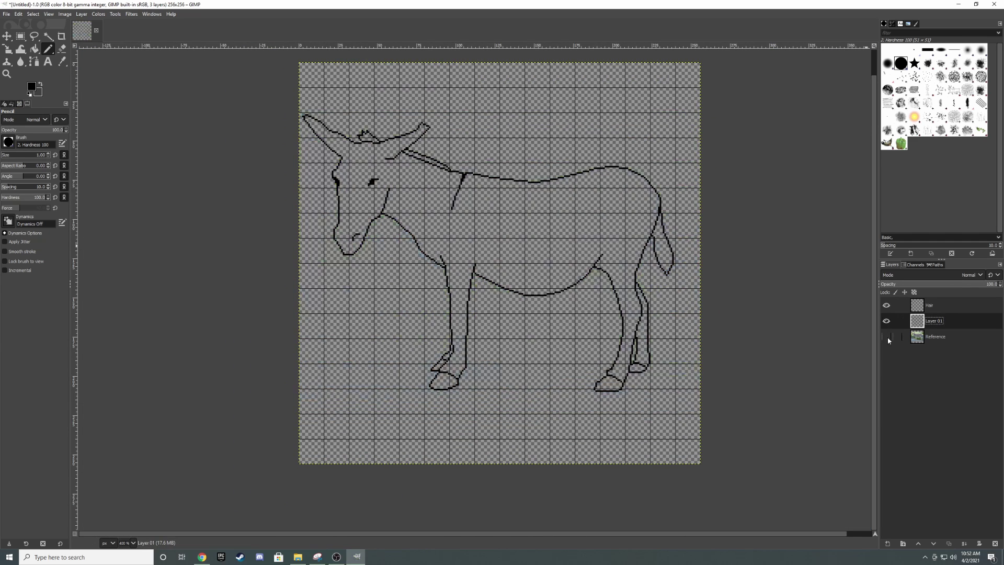
left_click(34, 48)
left_click(31, 87)
left_click(577, 207)
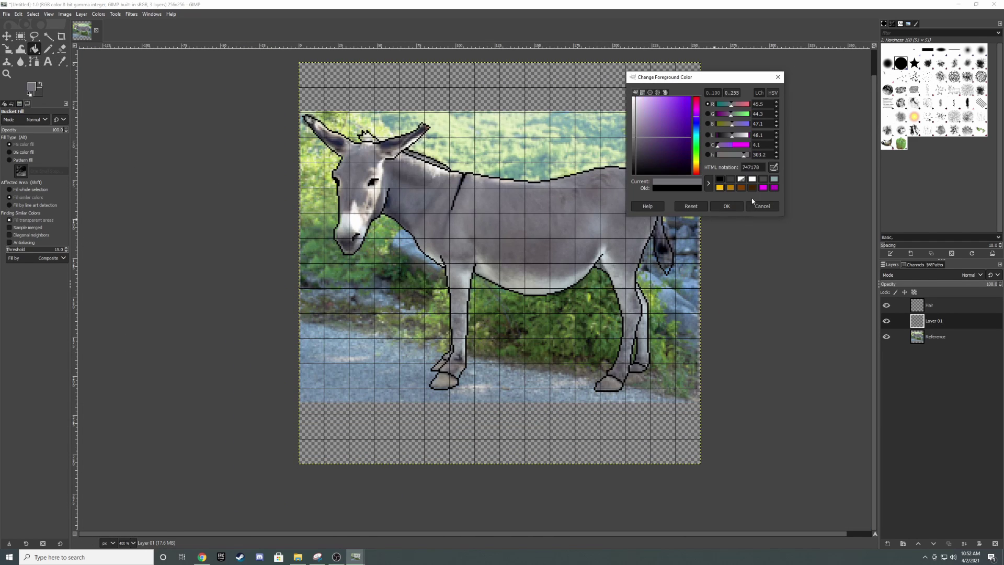
left_click(726, 205)
left_click(886, 337)
left_click(488, 241)
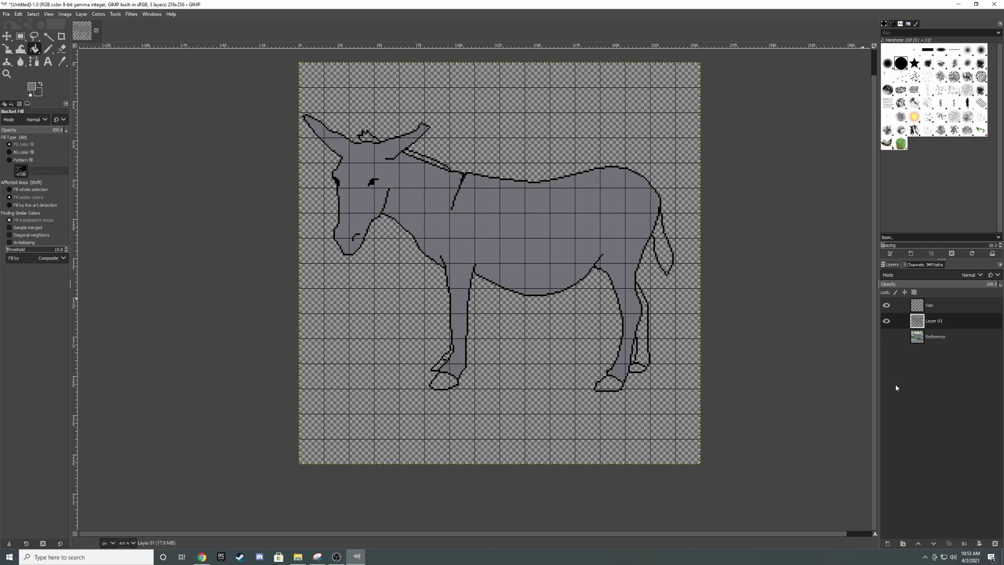
left_click(886, 337)
Fill the hooves with a pale beige-grey and patch the remaining gap
left_click(31, 86)
left_click(696, 165)
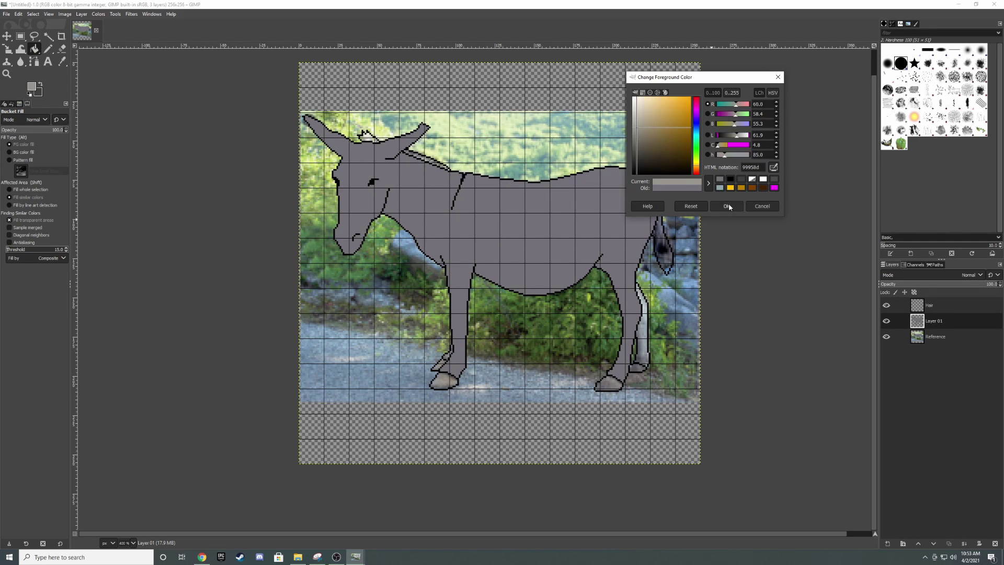
left_click(727, 206)
left_click(887, 336)
left_click(444, 380)
left_click(608, 385)
left_click(638, 368)
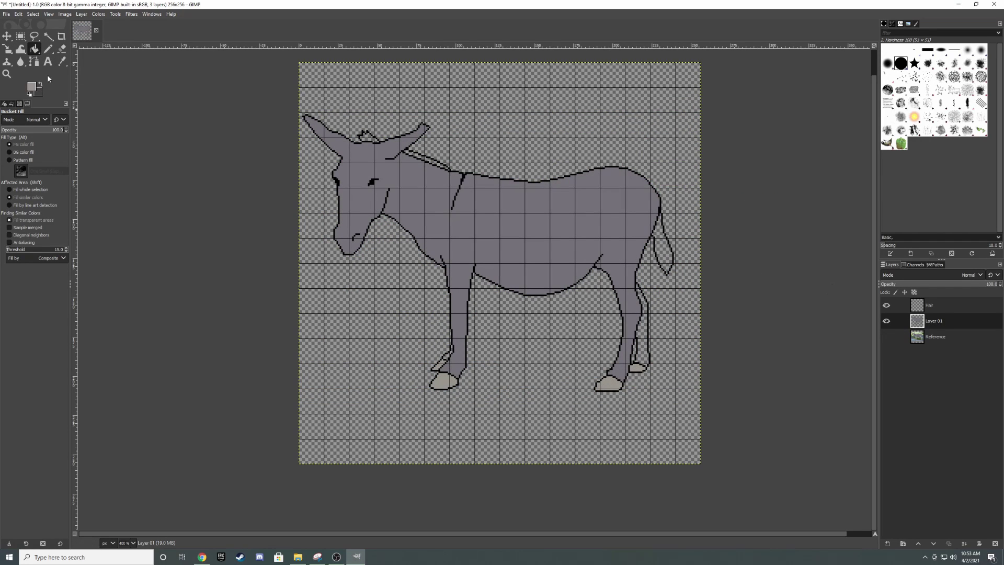
left_click(32, 86)
left_click(726, 205)
scroll(453, 343, "up", 5)
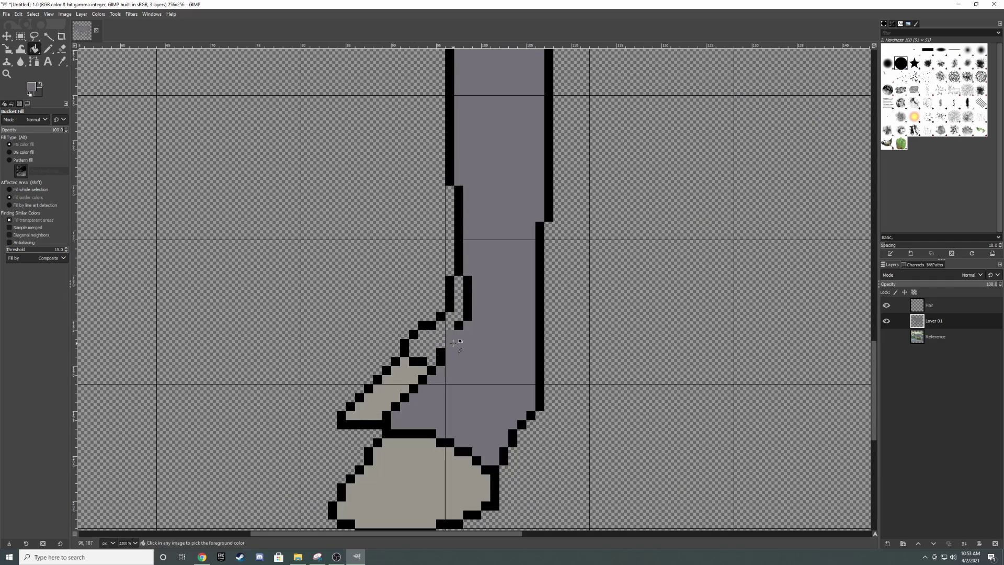
left_click(453, 342)
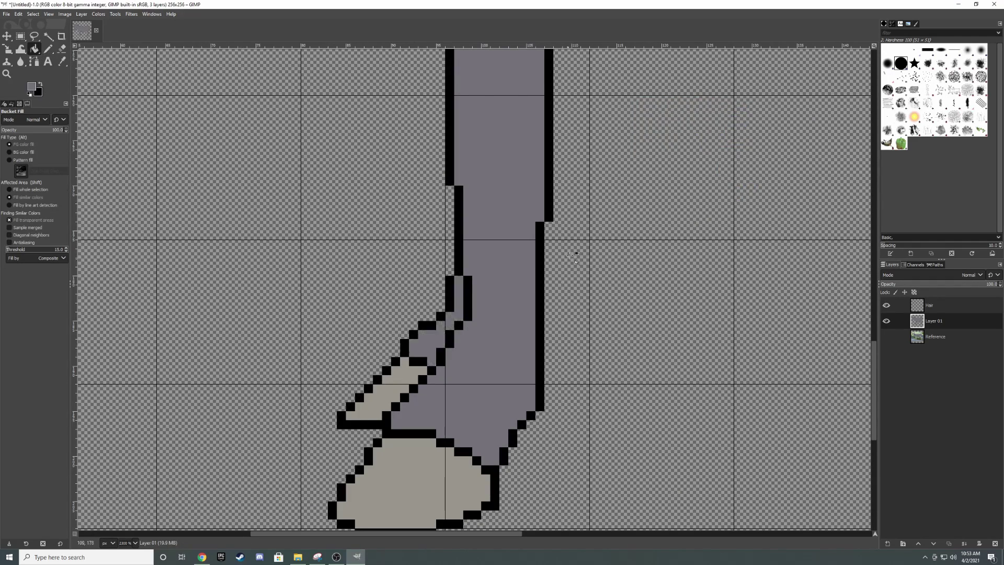
scroll(573, 255, "down", 3)
scroll(574, 255, "down", 2)
Show the reference photo and Merge Down the Hair layer into Layer 01
left_click(886, 336)
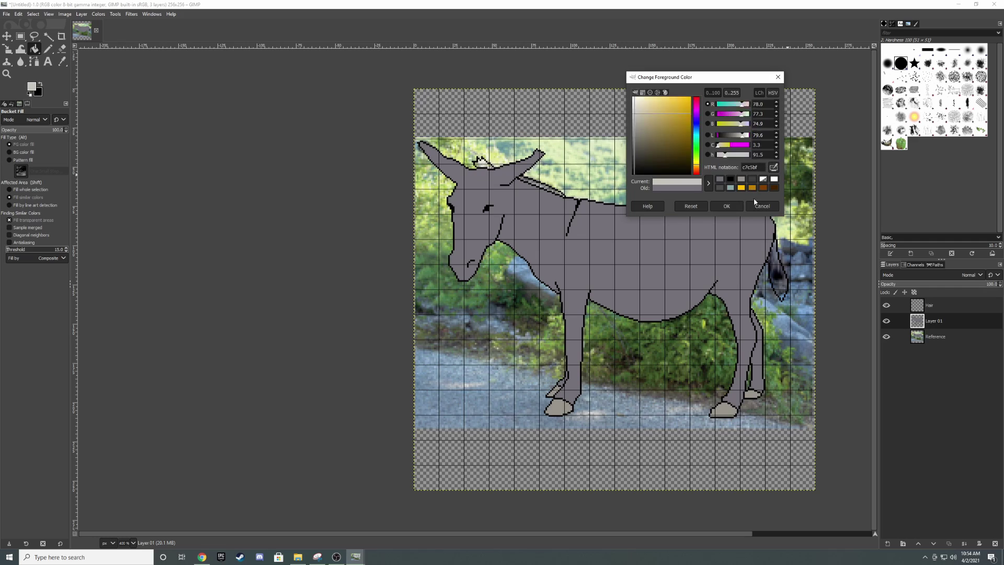
scroll(483, 165, "up", 4)
scroll(483, 164, "down", 2)
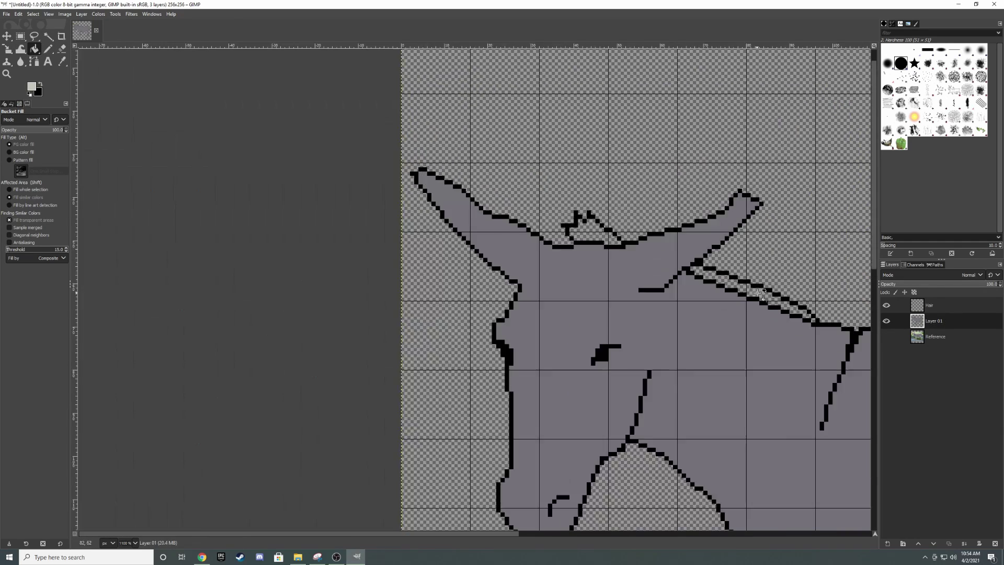
scroll(484, 164, "down", 3)
right_click(929, 305)
left_click(893, 122)
scroll(113, 109, "down", 3)
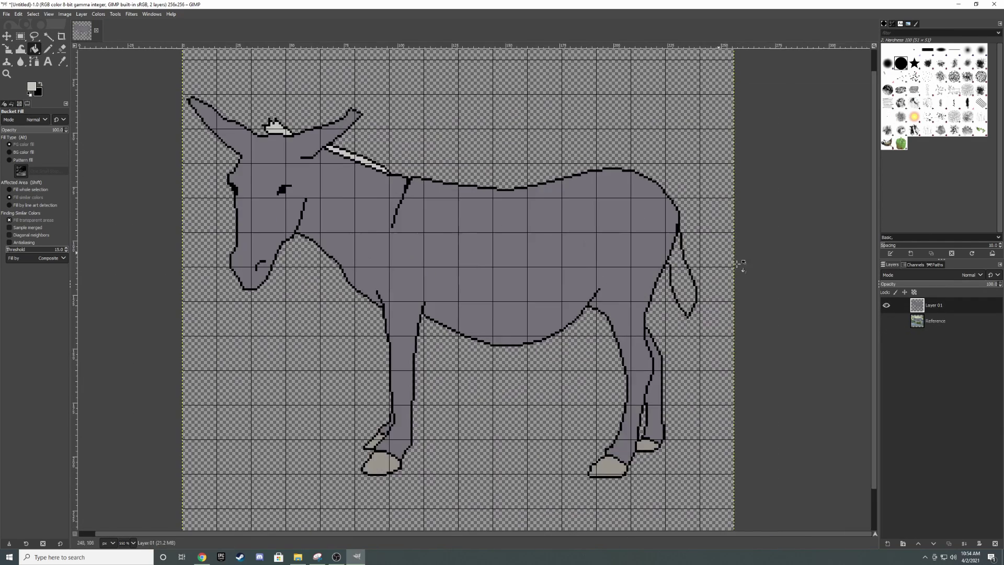
scroll(113, 109, "down", 1)
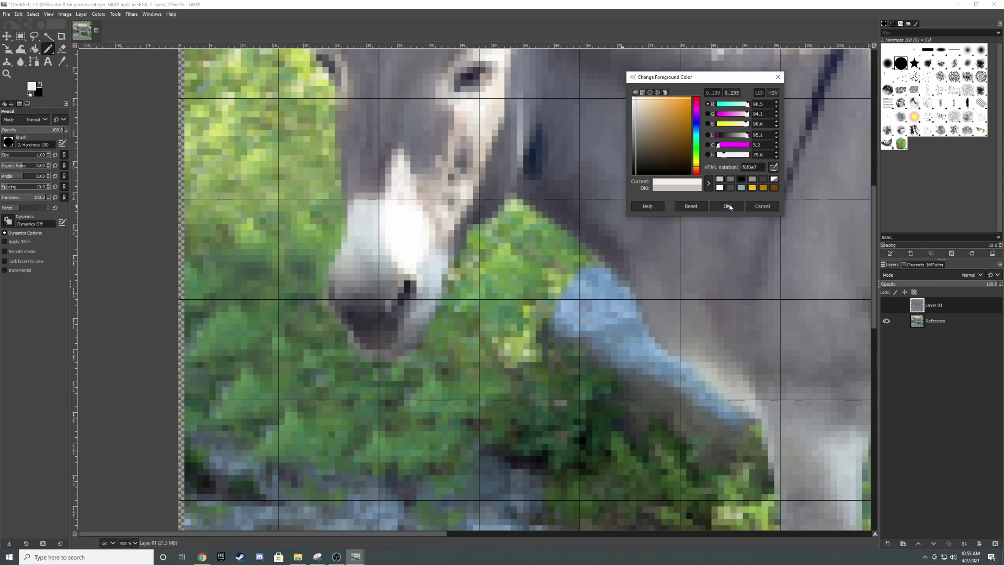
Create a 'Features' layer and pencil the white muzzle blaze outline
left_click(888, 543)
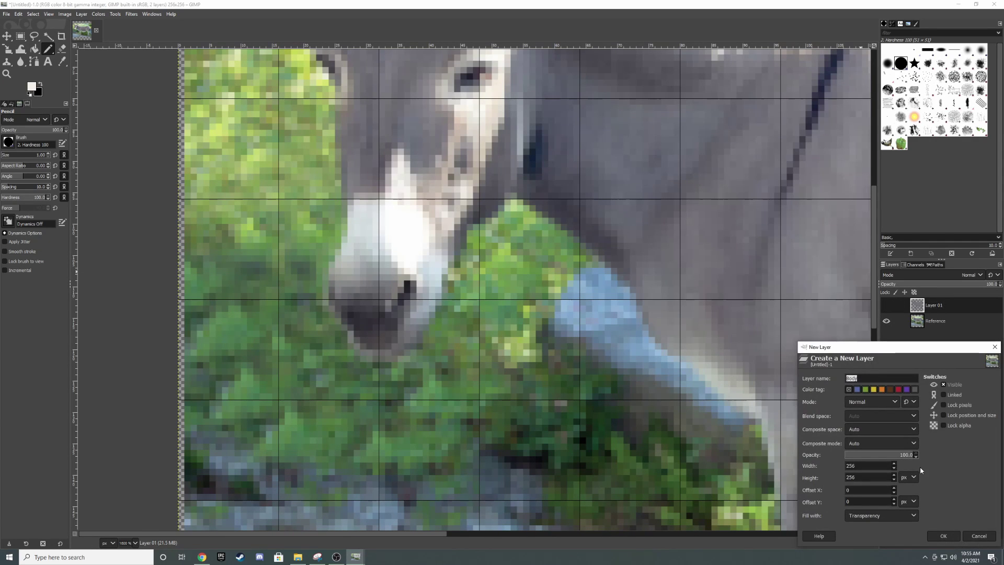
type("Features")
key("Return")
left_click_drag(356, 196, 382, 196)
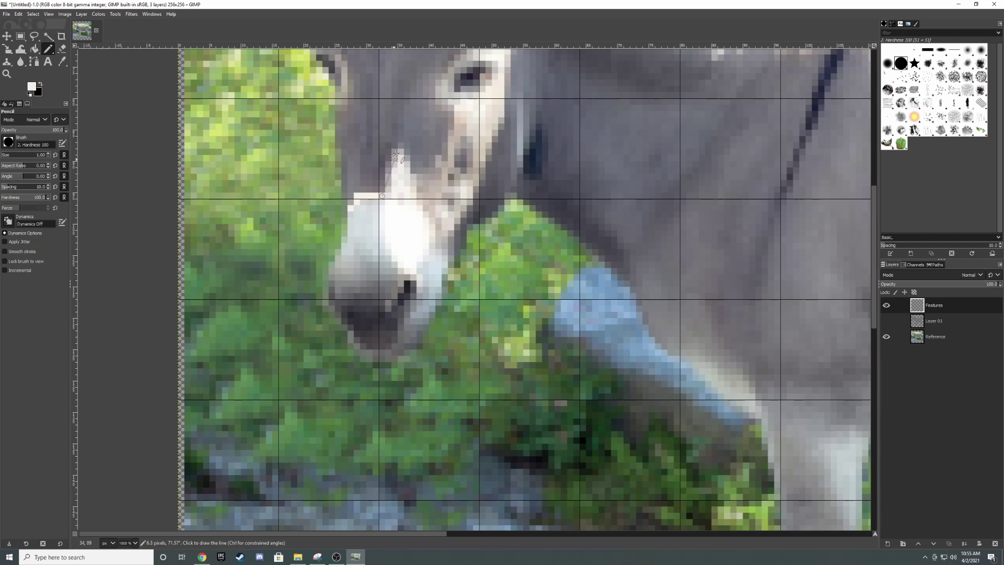
left_click(401, 145, "shift")
left_click(444, 266, "shift")
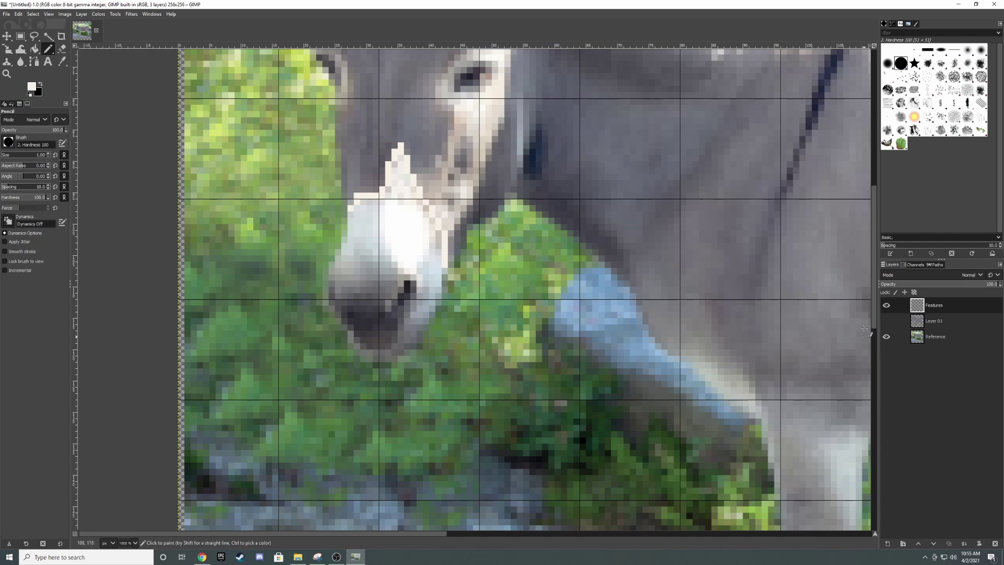
Merge Features down into Layer 01 and fill the muzzle patch off-white
left_click(886, 321)
key("minus")
key("shift+b")
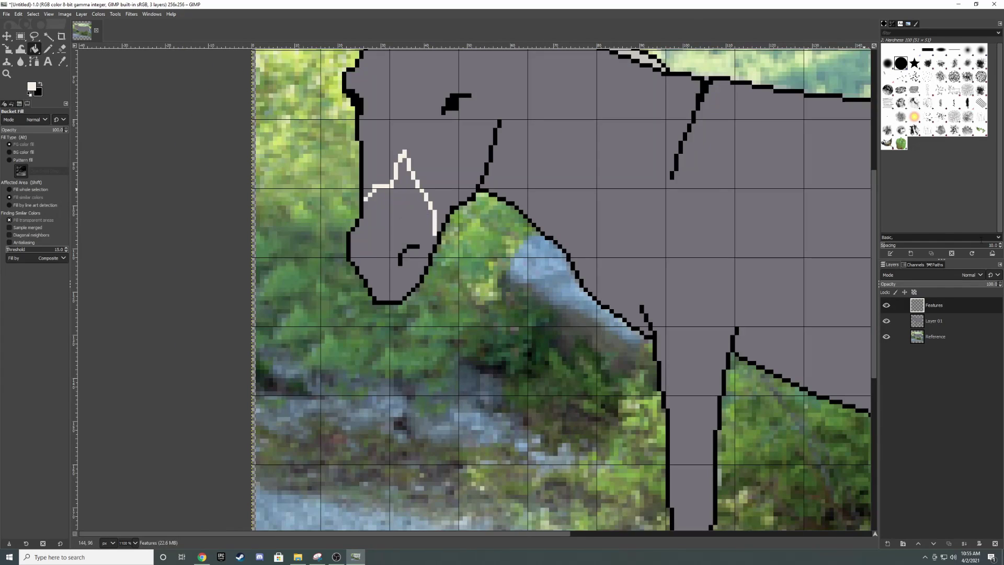
right_click(933, 305)
left_click(904, 126)
key("minus")
key("minus")
left_click(405, 225)
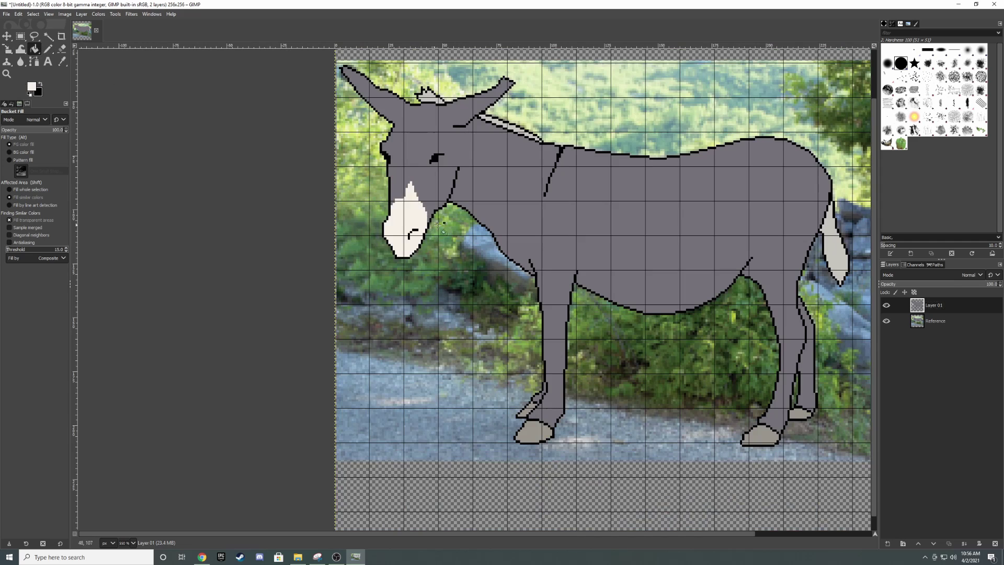
Pencil a mid-grey row along the muzzle's bottom edge
left_click(31, 86)
left_click(741, 179)
left_click(726, 206)
key("n")
scroll(325, 240, "up", 3)
left_click_drag(241, 291, 280, 288)
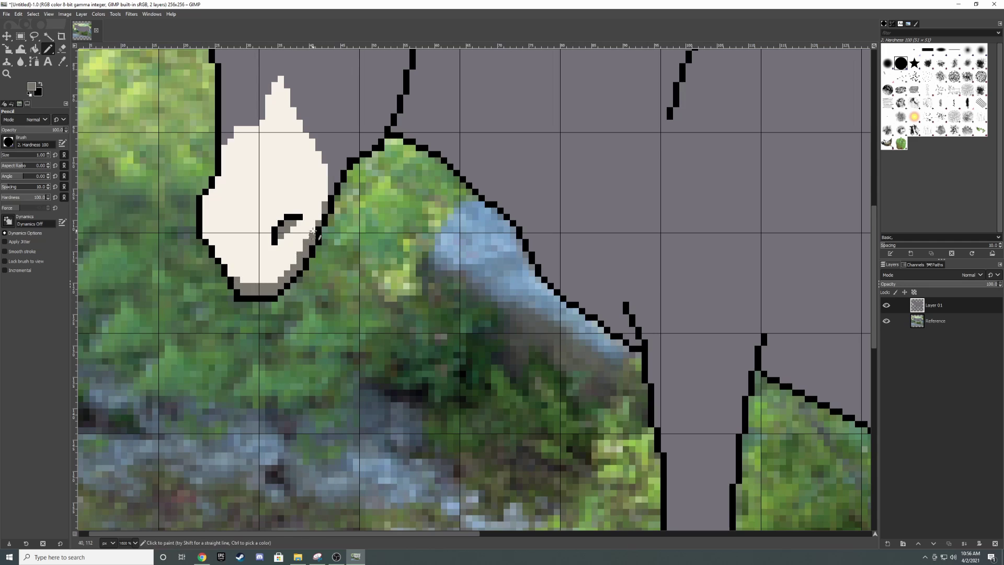
key("minus")
key("minus")
key("minus")
scroll(868, 244, "up", 2)
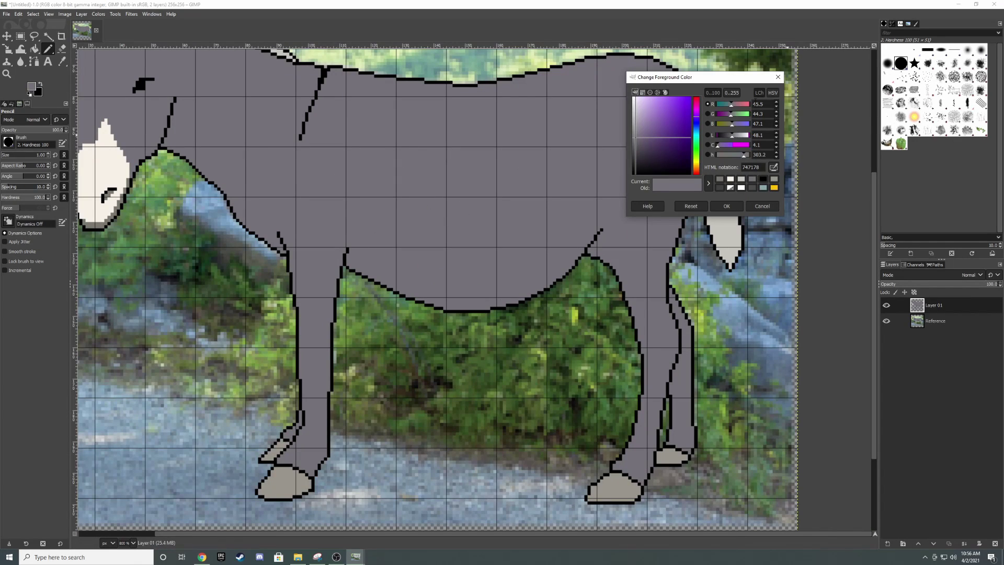
Paint a dark grey shading line up the donkey's hind leg
left_click(752, 179)
left_click(726, 206)
scroll(652, 489, "up", 3)
left_click_drag(620, 449, 656, 261)
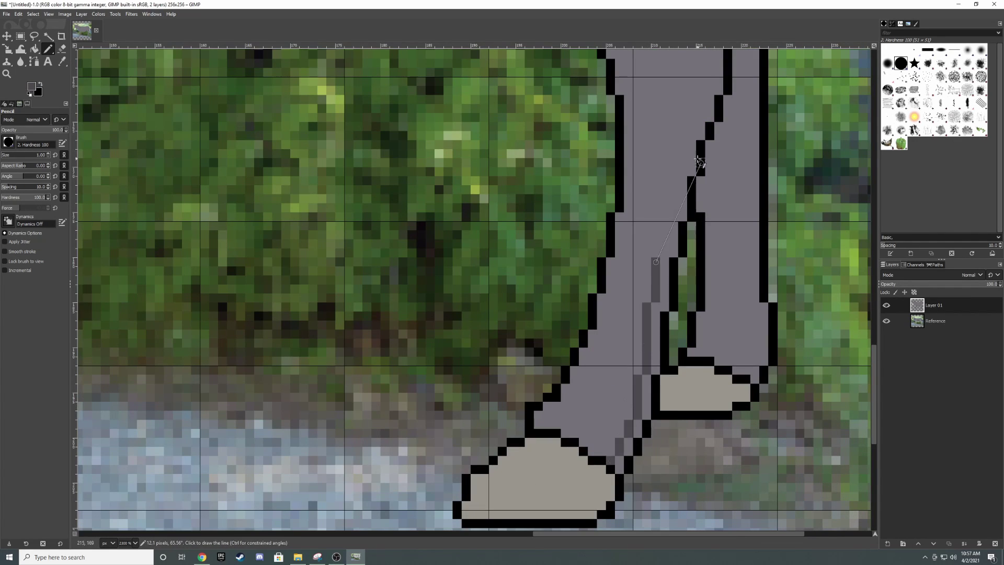
left_click(700, 162, "shift")
Bucket-fill the leg shading strips with the darker grey
key("minus")
key("shift+b")
scroll(572, 349, "down", 3)
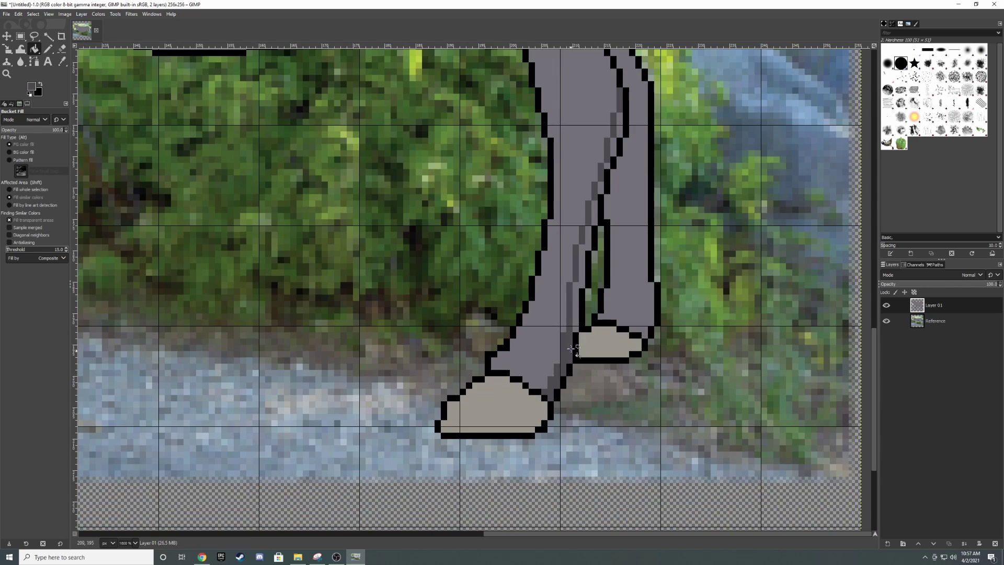
left_click_drag(573, 350, 617, 121)
Add dark grey shading pixels along the hind leg
key("n")
key("minus")
key("minus")
key("minus")
key("plus")
key("plus")
key("plus")
left_click_drag(593, 340, 602, 88)
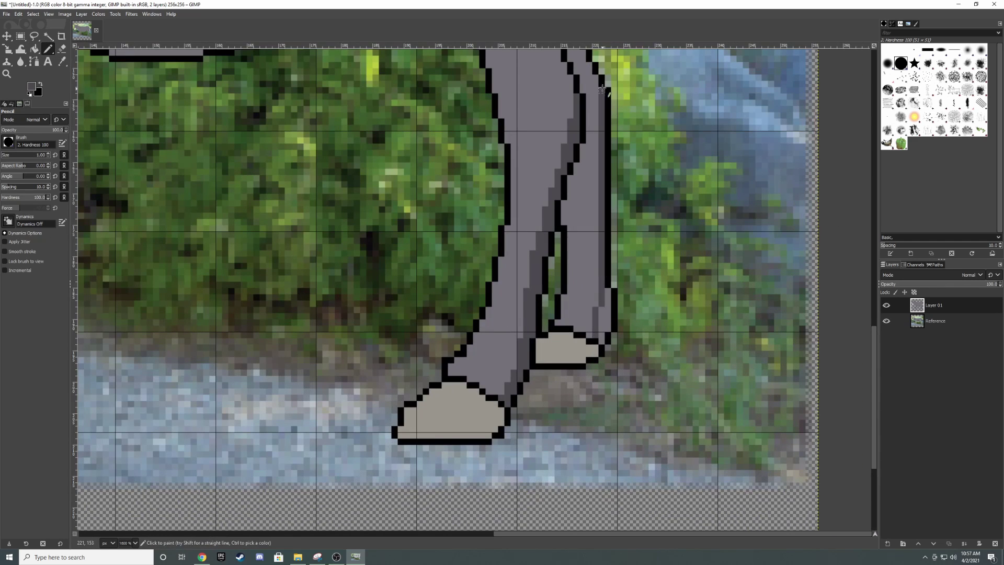
Add dark grey shading along the rump outline
key("minus")
key("minus")
key("minus")
key("plus")
key("plus")
key("plus")
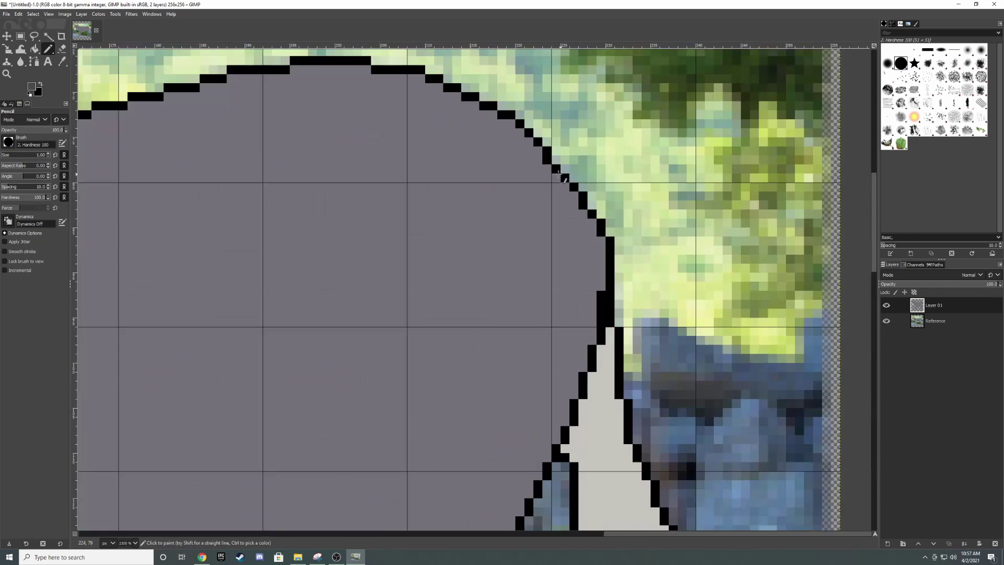
mouse_move(544, 166)
left_mouse_down()
mouse_move(577, 198)
mouse_move(537, 152)
left_mouse_up()
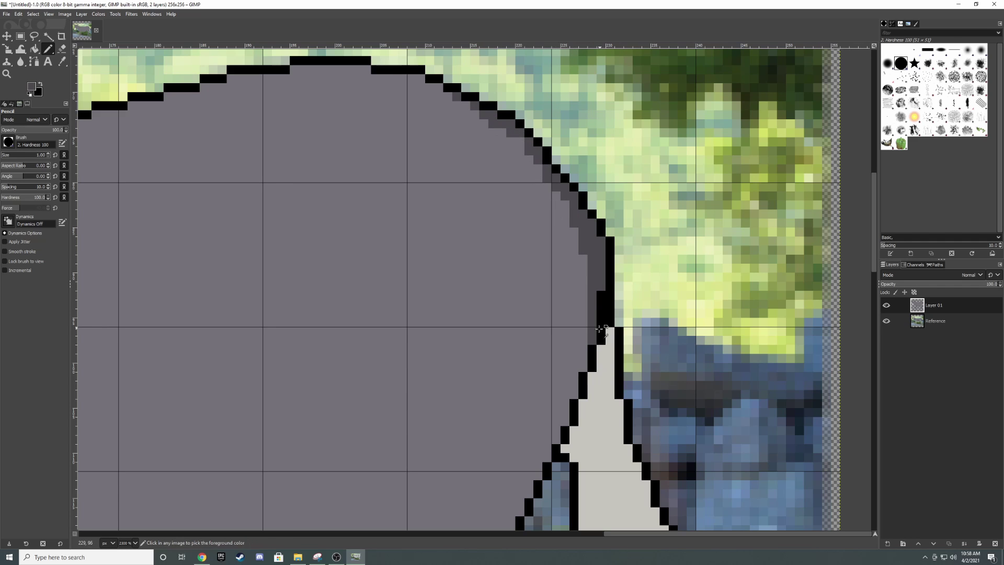
key("minus")
key("minus")
key("minus")
key("plus")
key("plus")
key("plus")
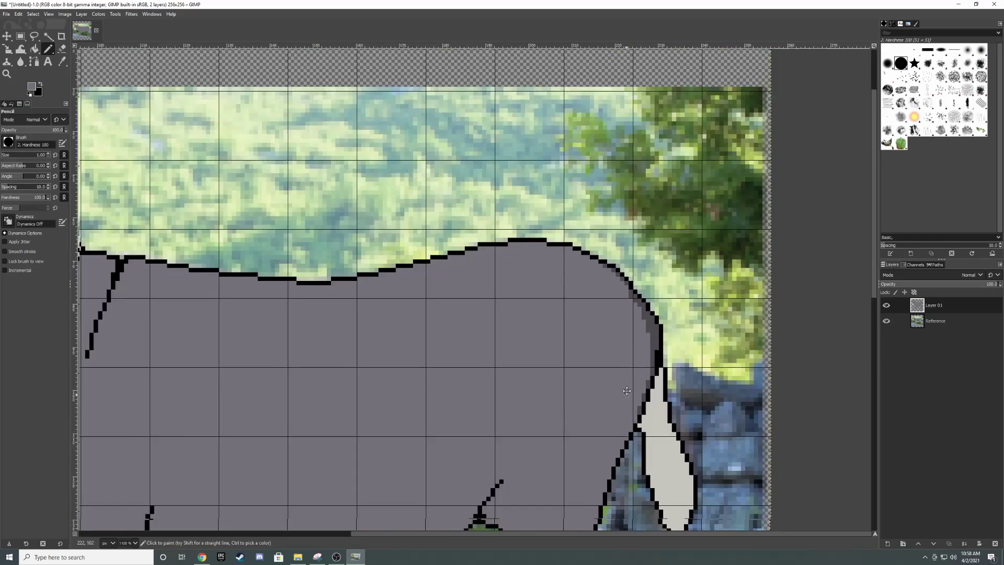
key("minus")
key("minus")
key("minus")
key("plus")
Draw a black outline along the hind leg's left edge
left_click_drag(647, 259, 583, 413)
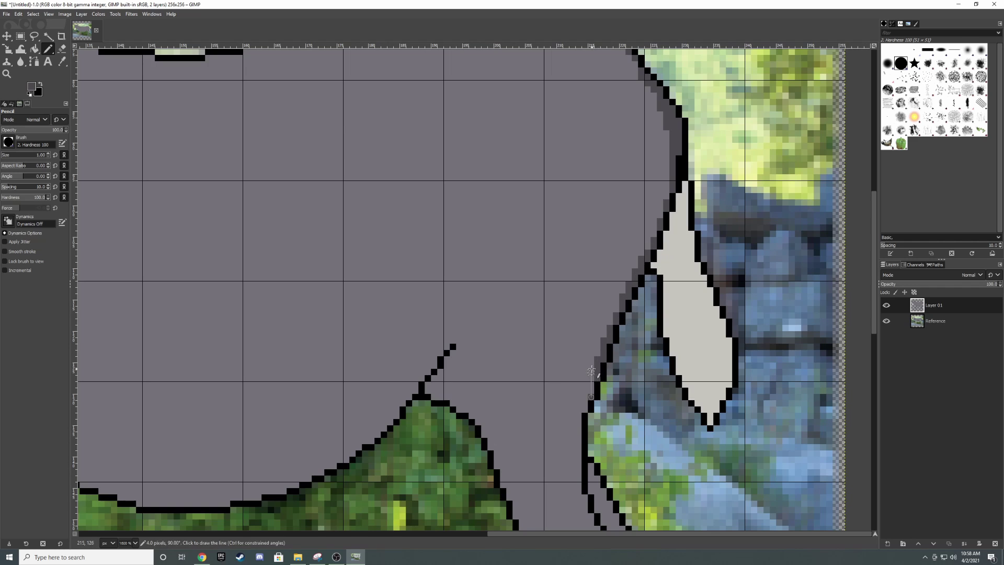
scroll(582, 413, "down", 3)
scroll(596, 240, "down", 5, "ctrl")
scroll(596, 240, "up", 2, "ctrl")
scroll(530, 217, "up", 3, "ctrl")
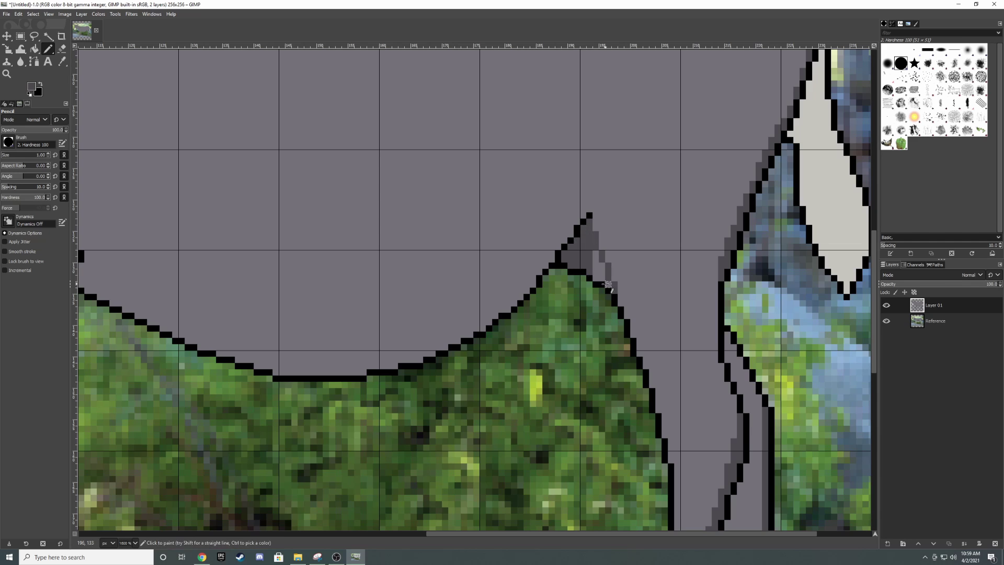
scroll(647, 278, "left", 5)
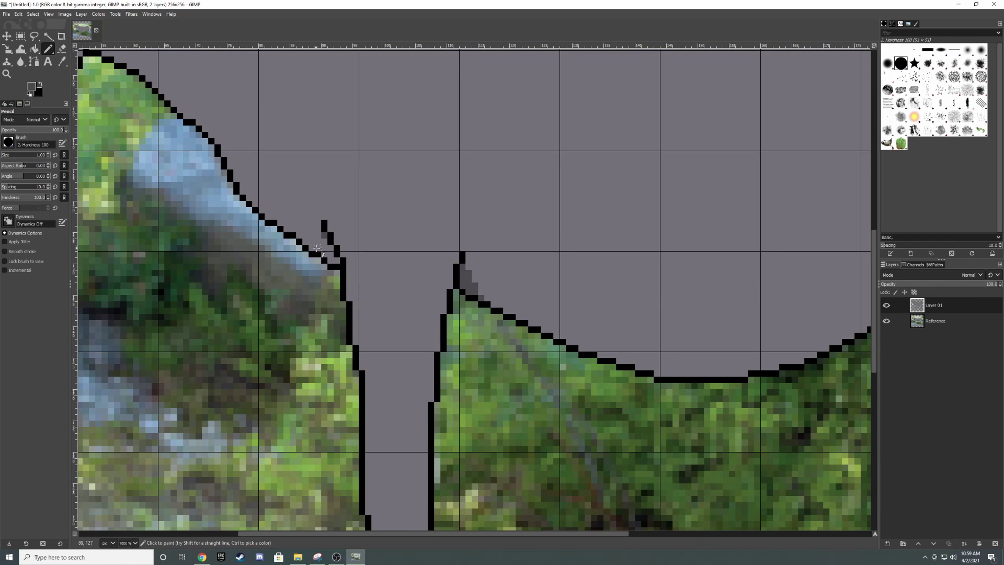
scroll(326, 250, "left", 3)
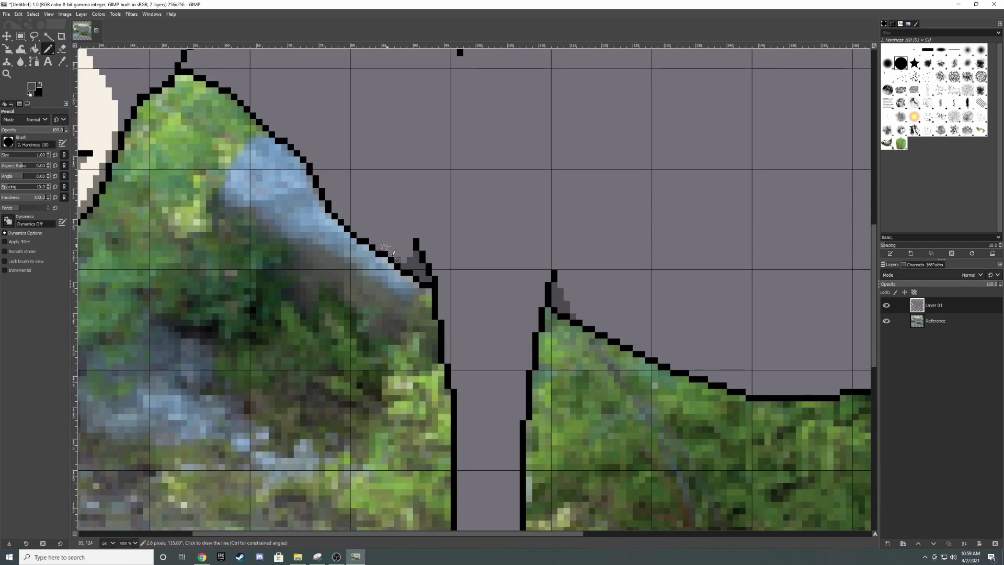
Pencil grey shading pixels along the other leg's edge and outline
left_click_drag(392, 256, 353, 229)
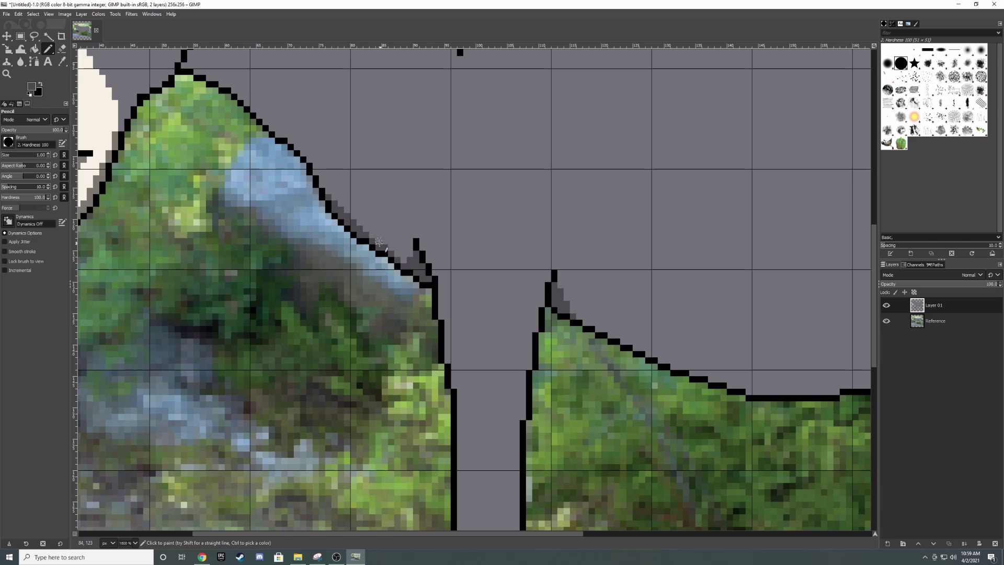
scroll(342, 209, "down", 3)
scroll(342, 210, "right", 5)
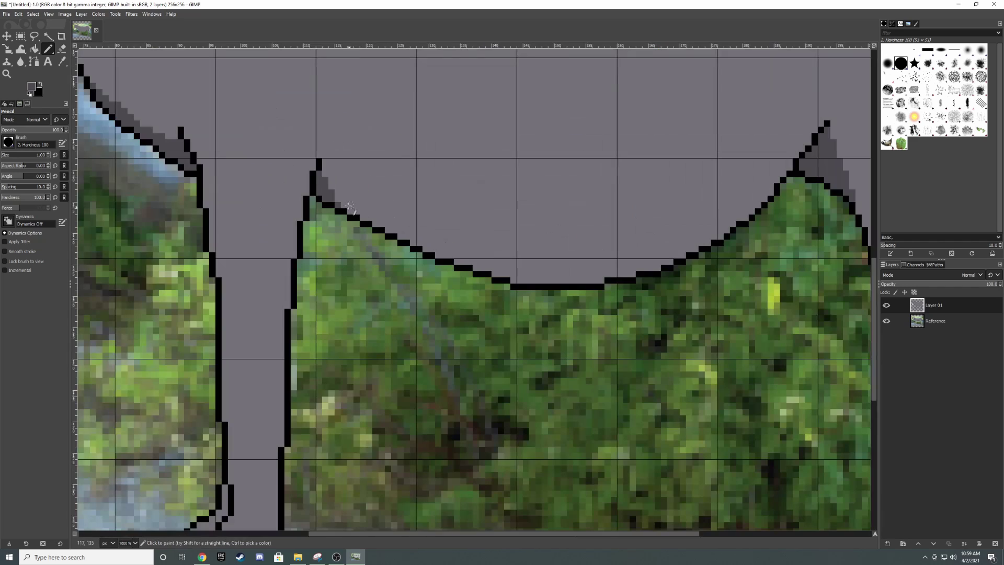
left_click_drag(332, 190, 425, 250)
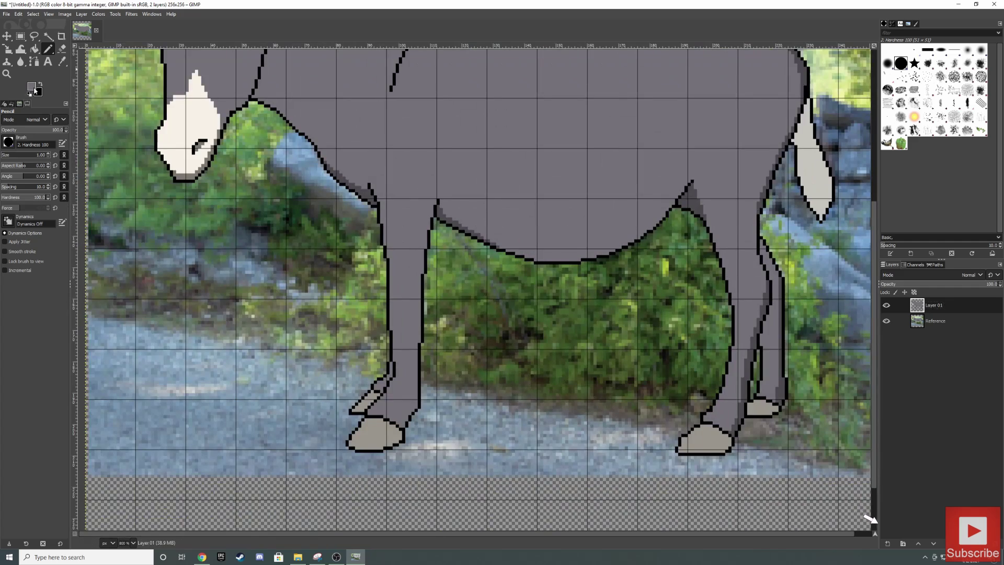
Show the drawing layer and draw a straight light-grey line across the belly to the leg
left_click(34, 90)
key("Return")
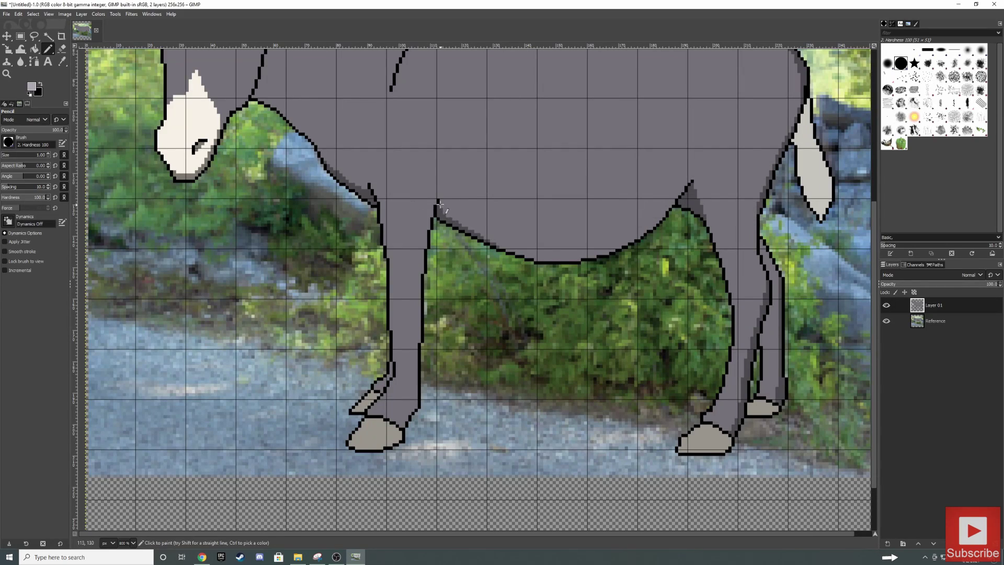
left_click(439, 201)
left_click(523, 228, "shift")
left_click(592, 229, "shift")
left_click(688, 182, "shift")
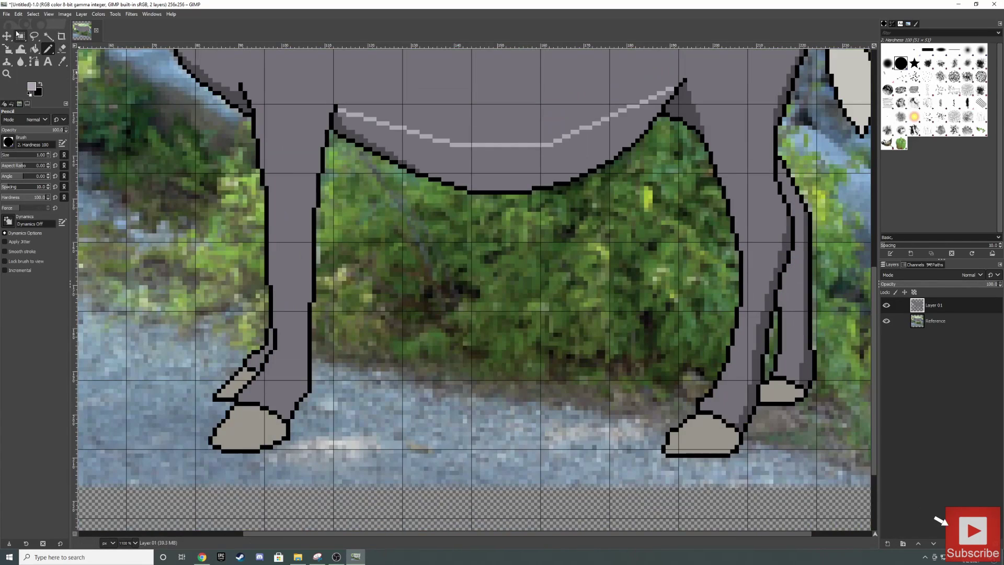
Bucket-fill the belly below the line light grey and add light-grey pixels along its outline
key("shift+b")
left_click(497, 157)
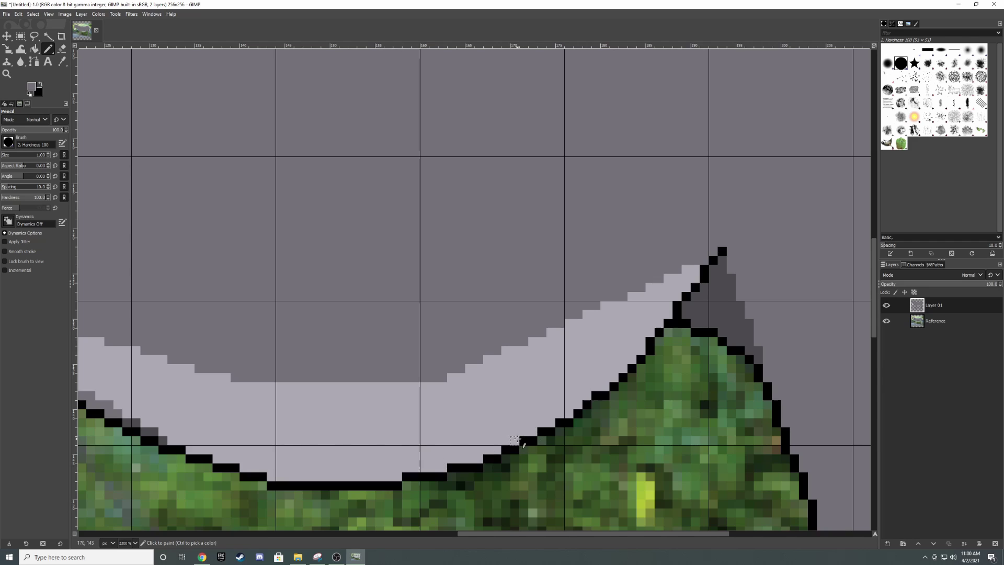
left_click_drag(544, 426, 696, 287)
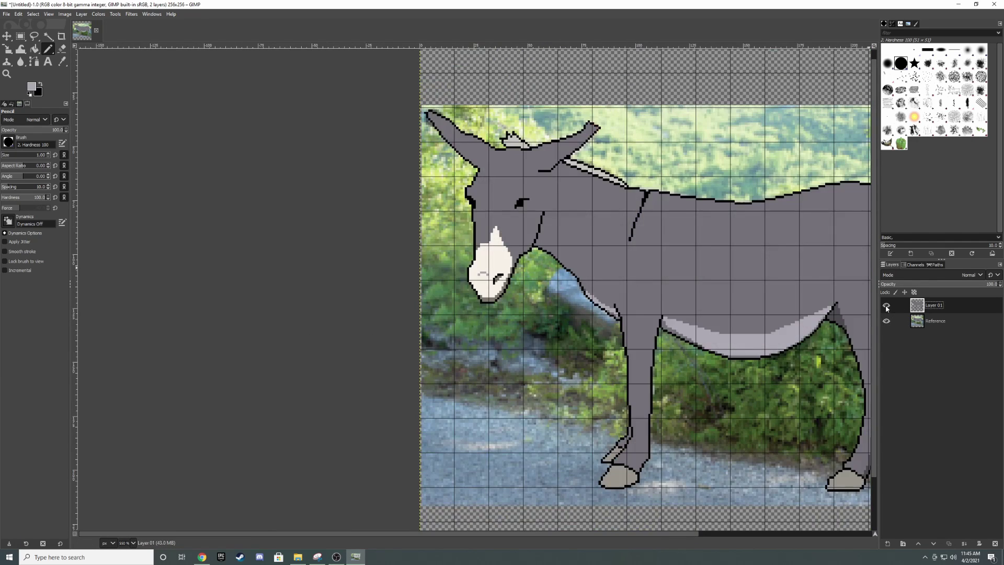
Zoom in and add white highlight pixels around the donkey's eye
key("5")
mouse_move(586, 208)
left_mouse_down()
mouse_move(549, 210)
mouse_move(534, 233)
left_mouse_up()
scroll(534, 238, "down", 1)
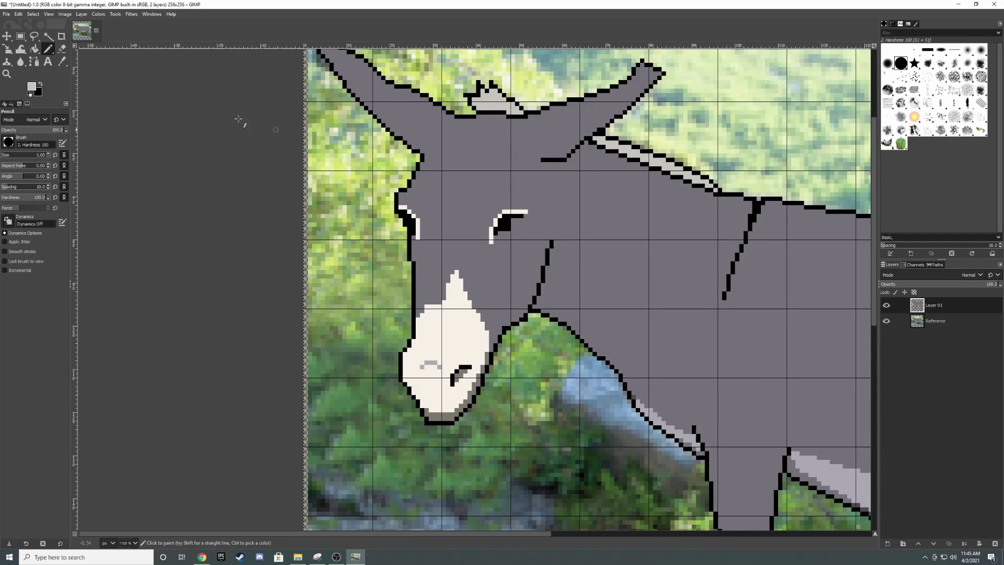
Bucket-fill the muzzle pale grey, then return to the Pencil
key("shift+b")
scroll(238, 120, "down", 2)
scroll(515, 224, "up", 2)
left_click(460, 417)
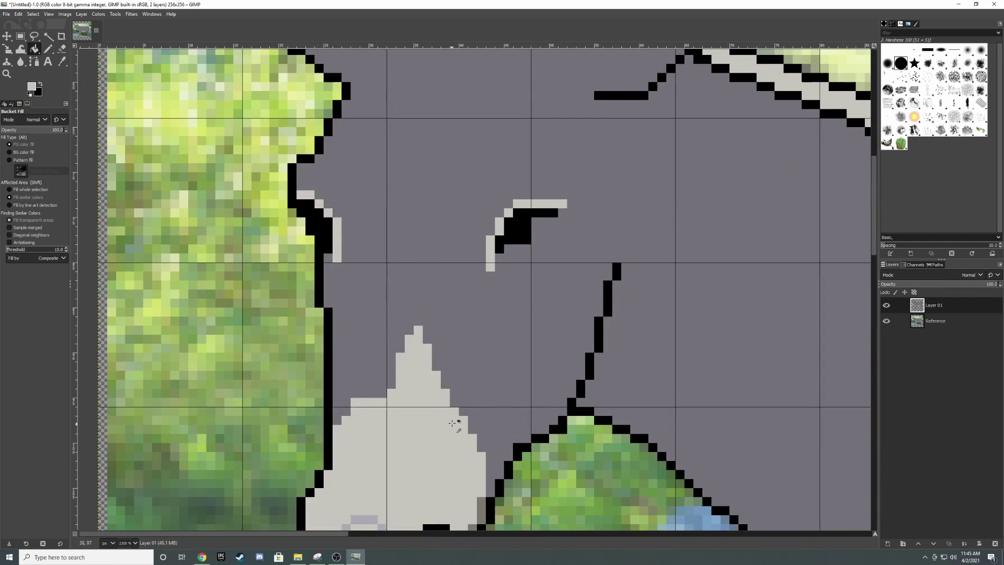
scroll(481, 181, "down", 3)
scroll(481, 180, "up", 3)
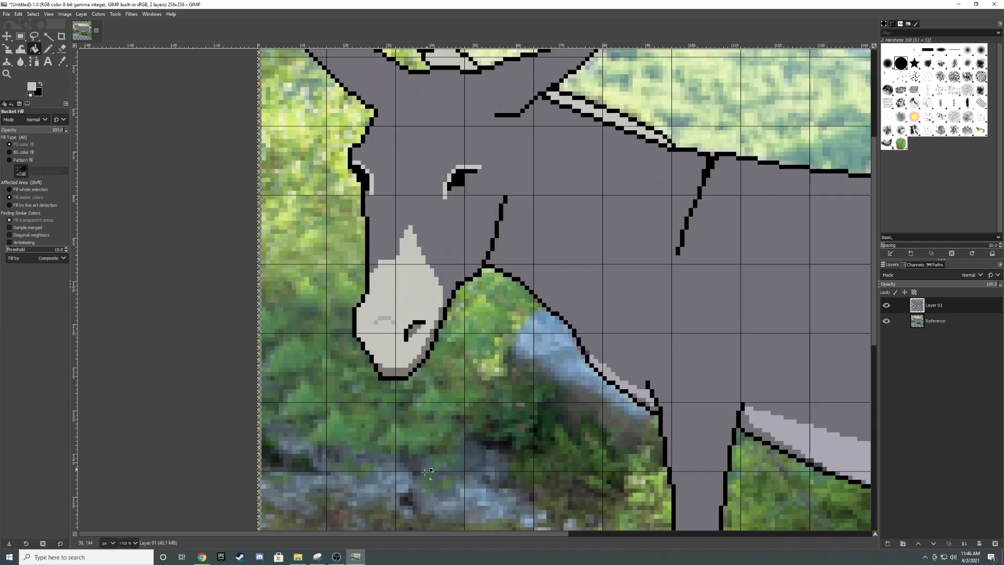
left_click(47, 48)
scroll(335, 204, "down", 4)
scroll(732, 282, "up", 1)
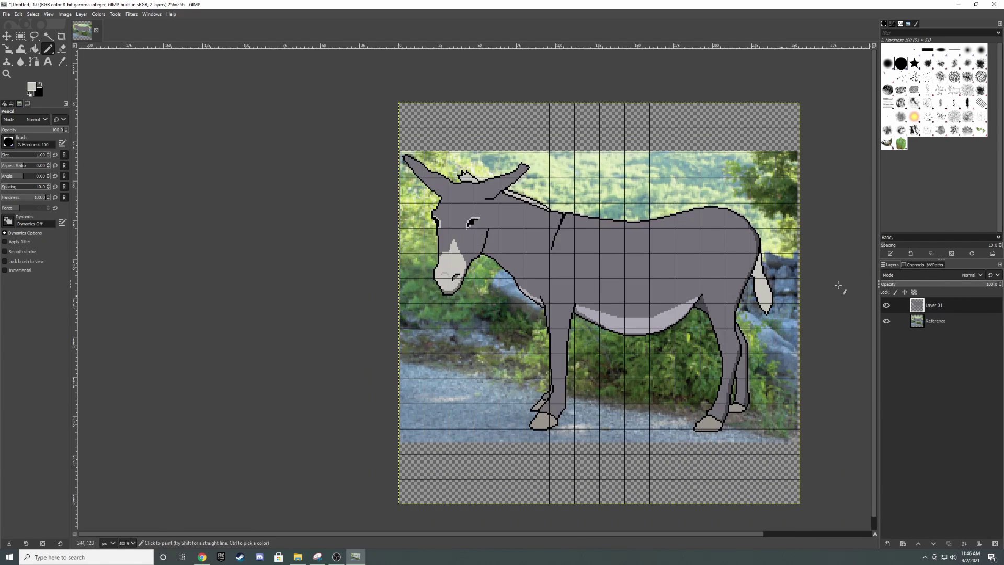
Check against the photo, then bucket-fill the tail dark grey
left_click(886, 305)
left_click(680, 251, "ctrl")
key("shift+b")
left_click(763, 288)
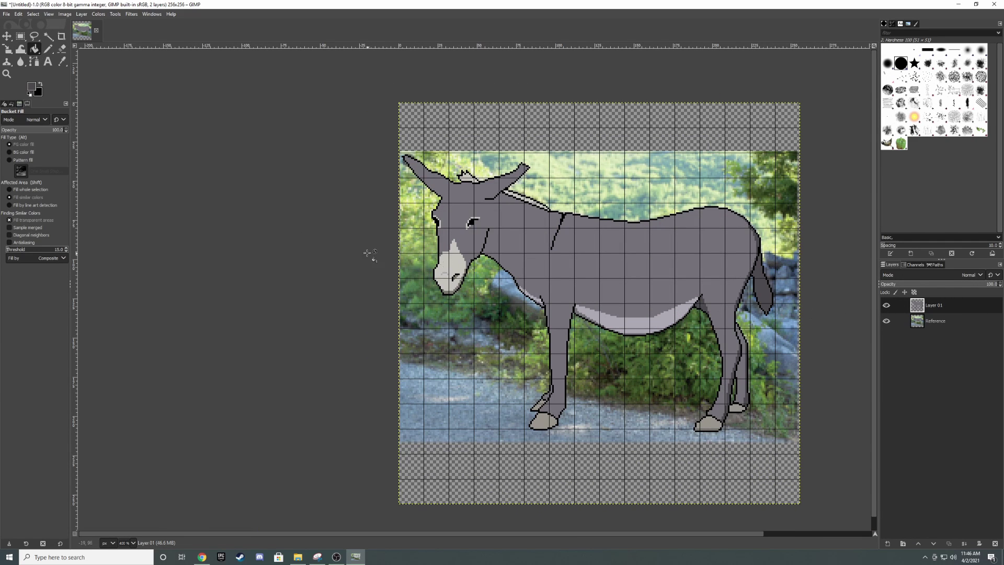
Add a new layer named Horn for the unicorn horn
key("shift+ctrl+n")
type("Horn")
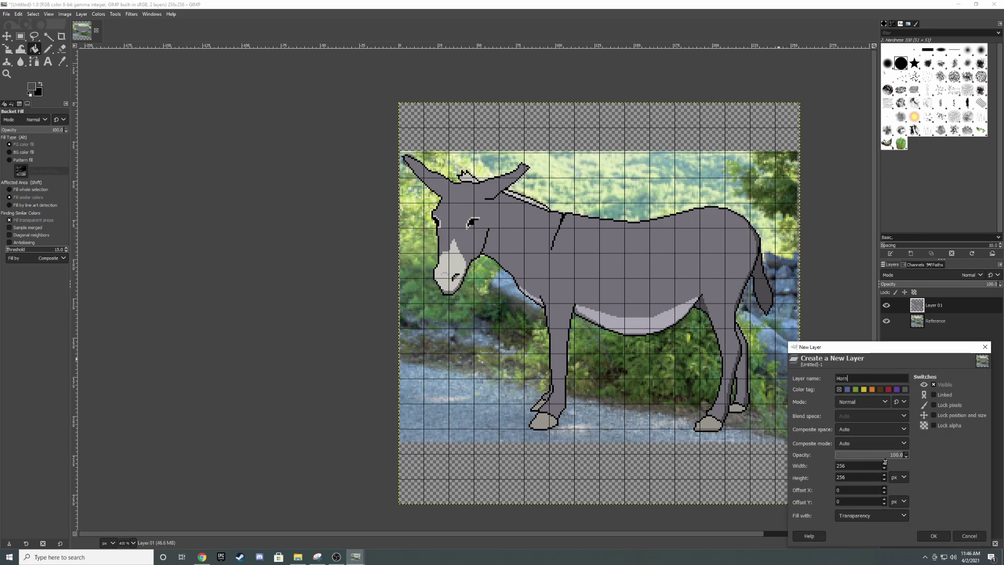
key("Return")
key("n")
scroll(468, 196, "up", 2)
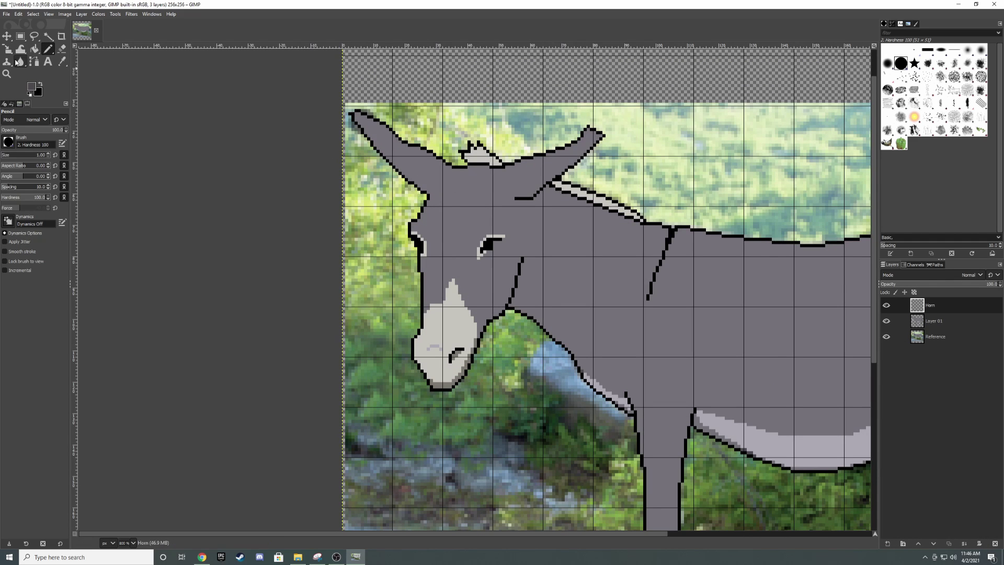
Pencil the horn's black top and lower outline on the forehead
left_click(366, 190, "ctrl")
left_click(368, 189, "shift")
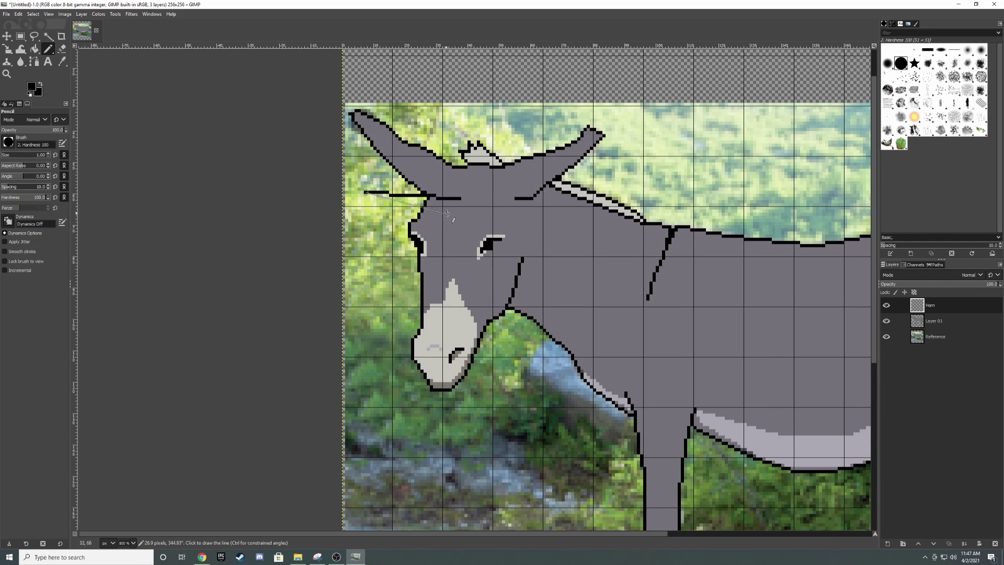
left_click_drag(420, 211, 462, 214)
scroll(460, 193, "up", 3, "ctrl")
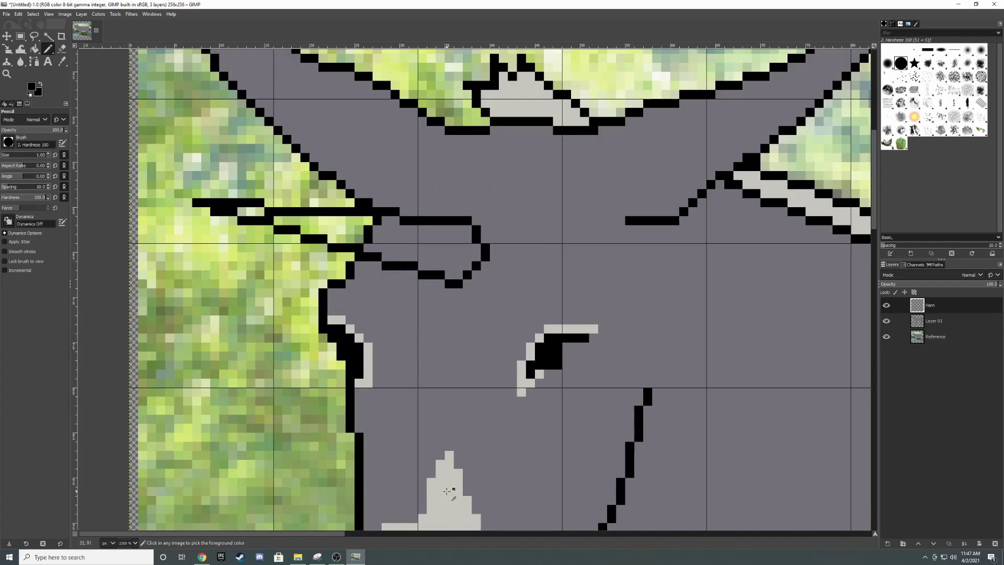
Fill the inside of the horn with grey pixels and patch its black outline
left_click(448, 481, "ctrl")
left_click(472, 230)
left_click(277, 230, "shift")
left_click(396, 222, "shift")
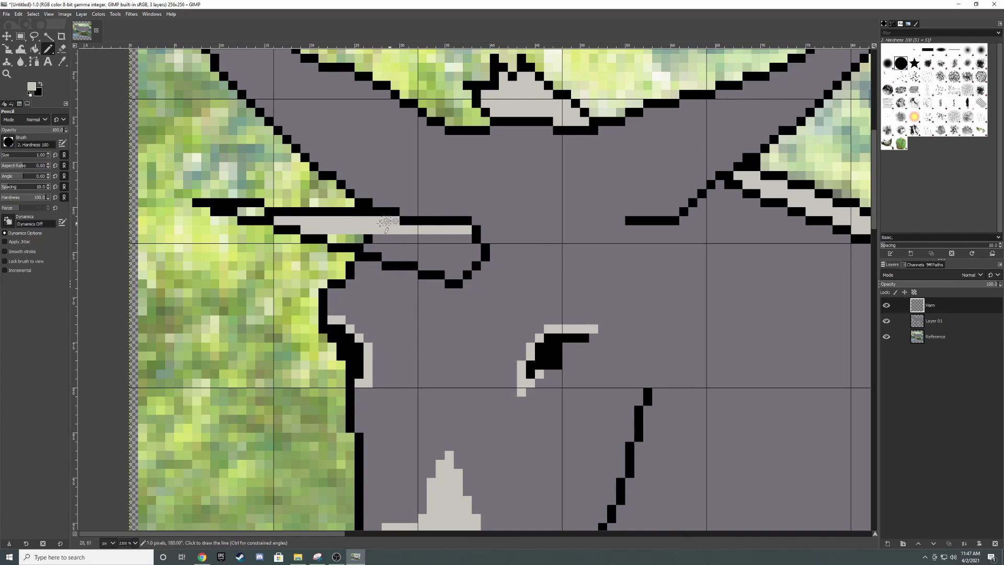
mouse_move(335, 238)
left_mouse_down()
mouse_move(455, 262)
mouse_move(411, 218)
left_mouse_up()
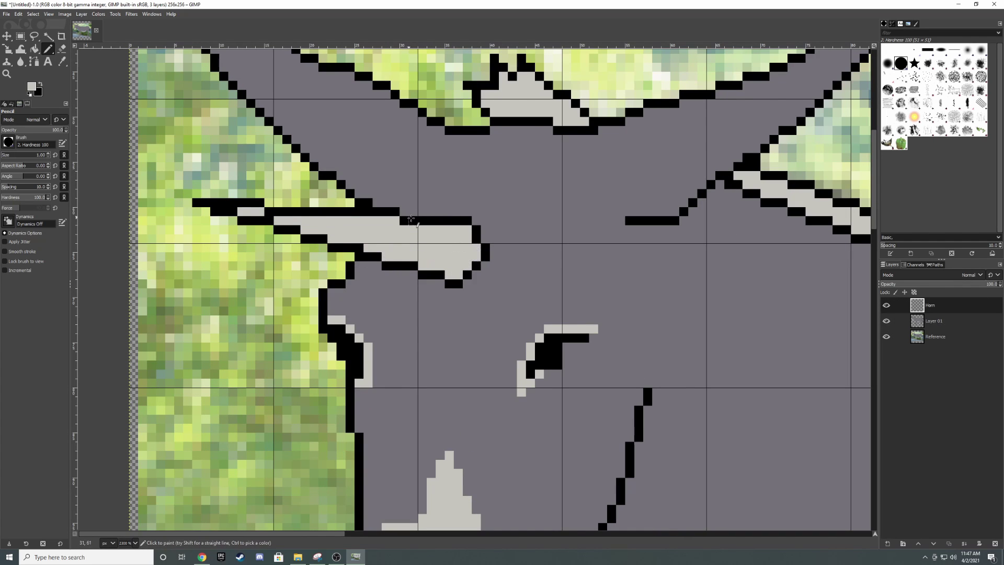
left_click(458, 230)
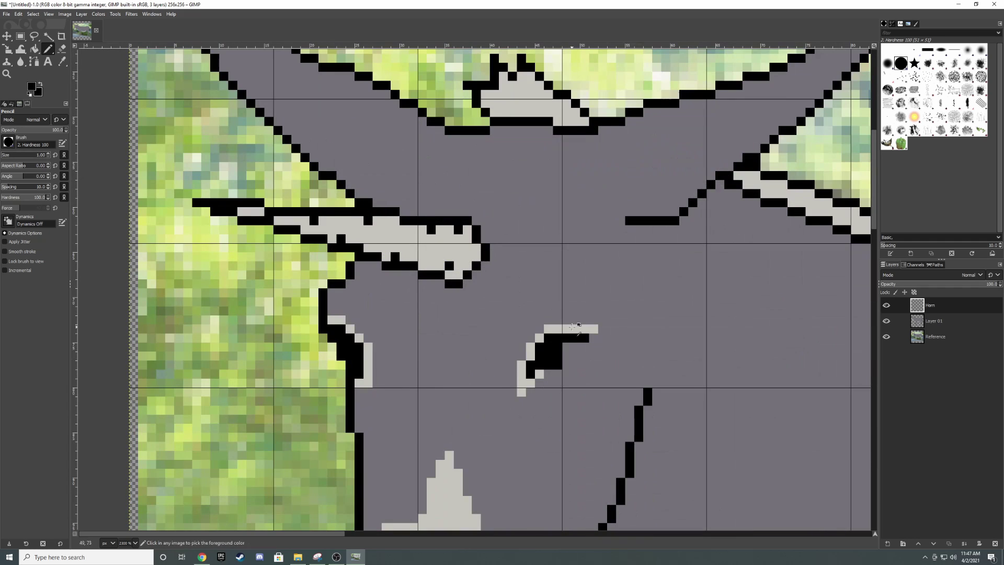
Add a light grey highlight along the top of the horn
left_click(31, 87)
left_click(758, 212)
left_click_drag(259, 211, 359, 220)
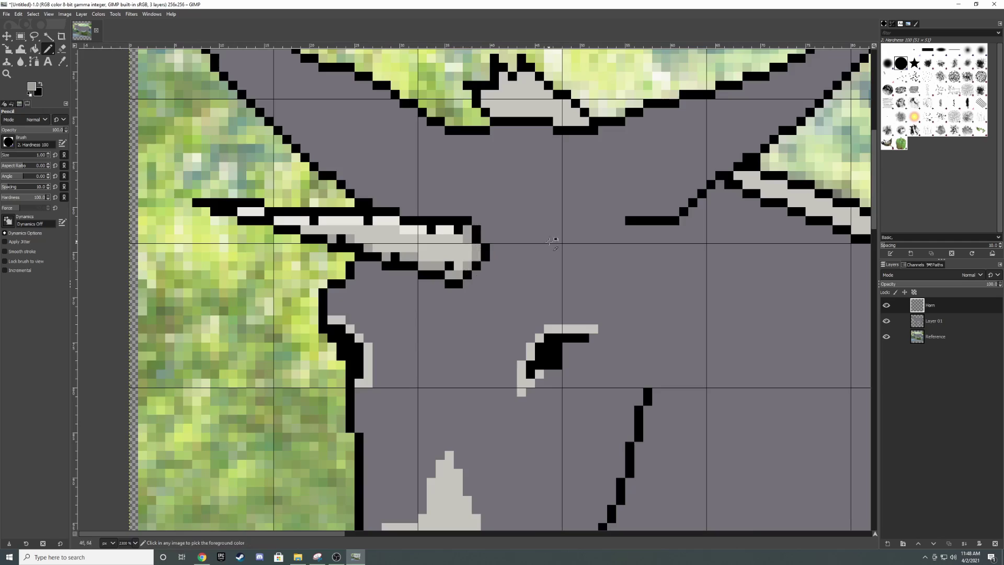
scroll(550, 240, "left", 3)
Hide the Reference photo layer and turn off the grid
scroll(508, 252, "down", 5)
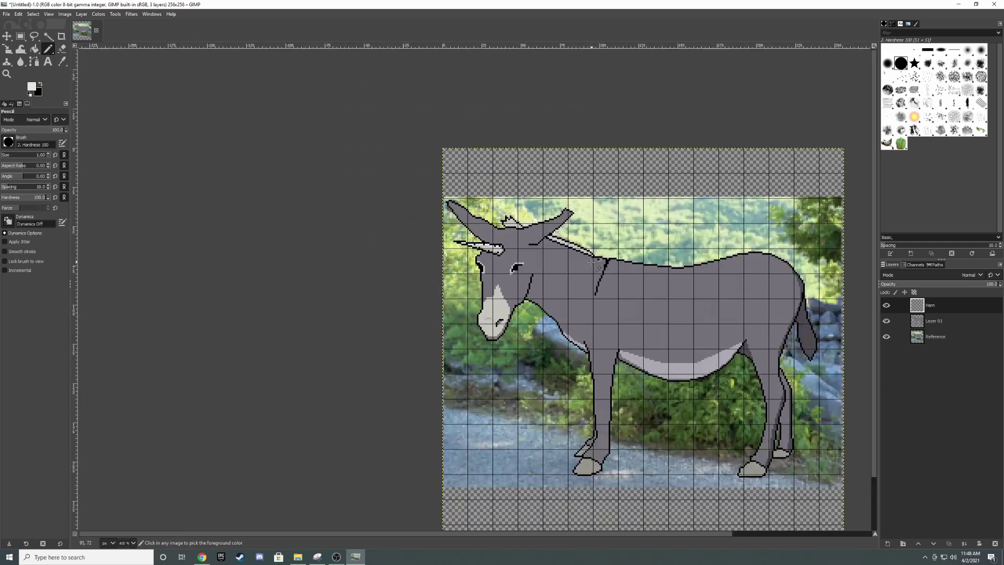
left_click(886, 337)
left_click(48, 14)
left_click(65, 178)
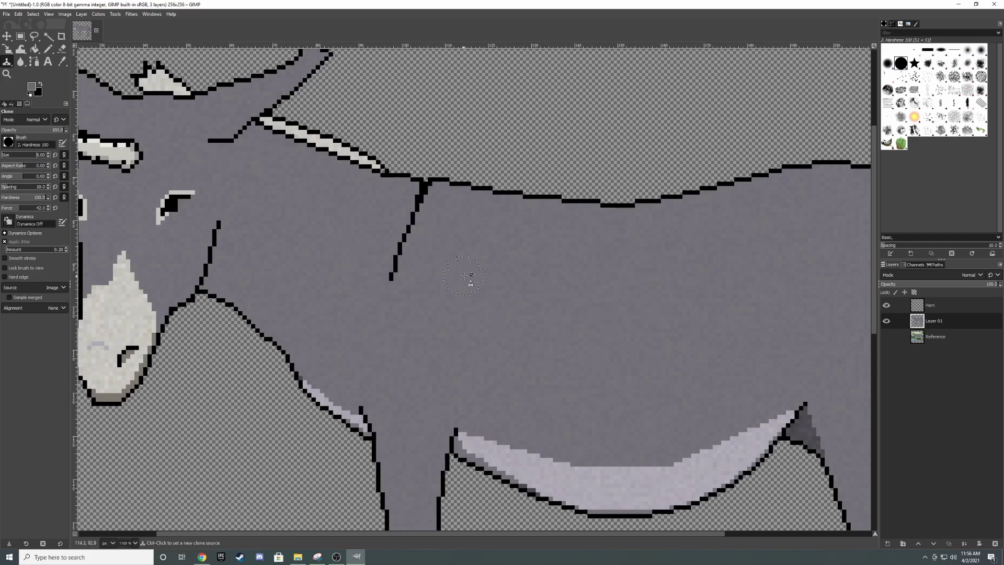
Paint over the stray shoulder line with body grey, then return to the Pencil
left_click_drag(398, 269, 416, 219)
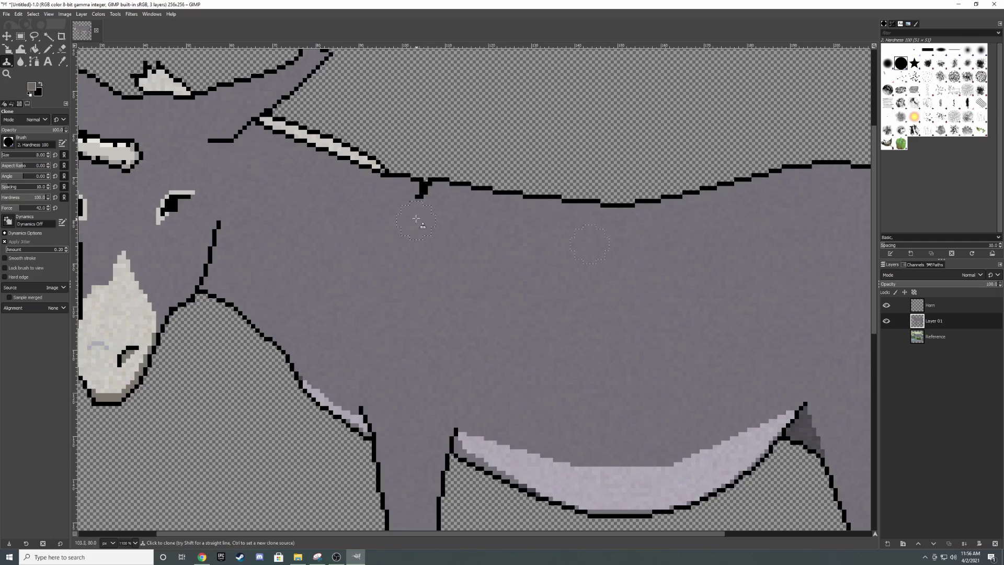
scroll(422, 206, "down", 5)
key("n")
scroll(515, 314, "up", 6)
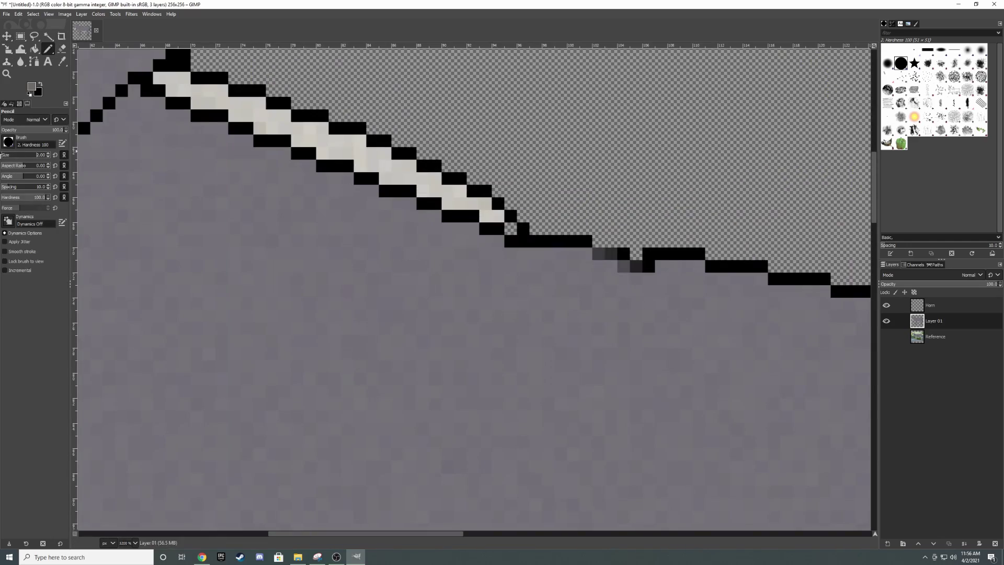
scroll(622, 256, "down", 8)
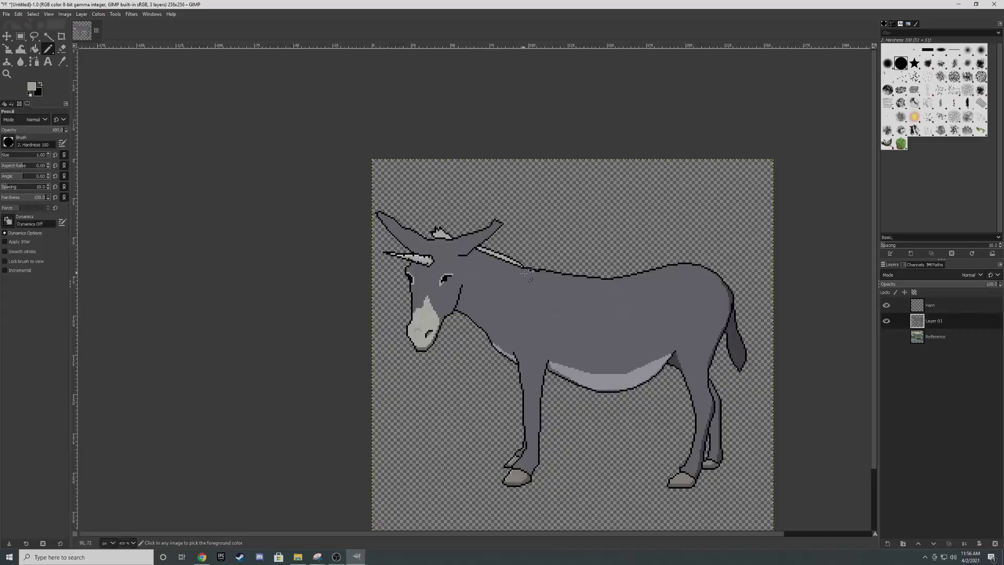